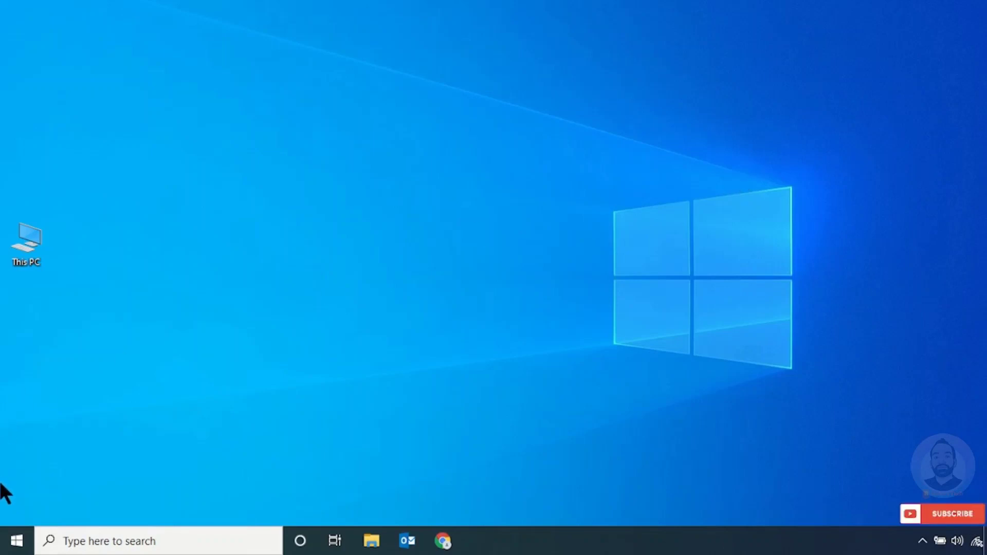
- Open the Apps & features page in Windows Settings
{"action": "left_click", "coordinate": [16, 546]}
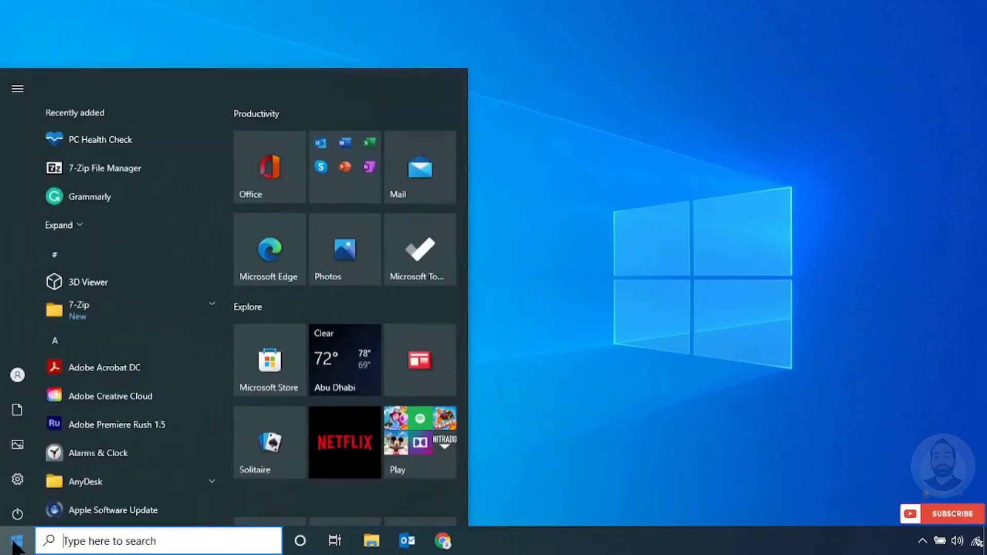
{"action": "left_click", "coordinate": [21, 476]}
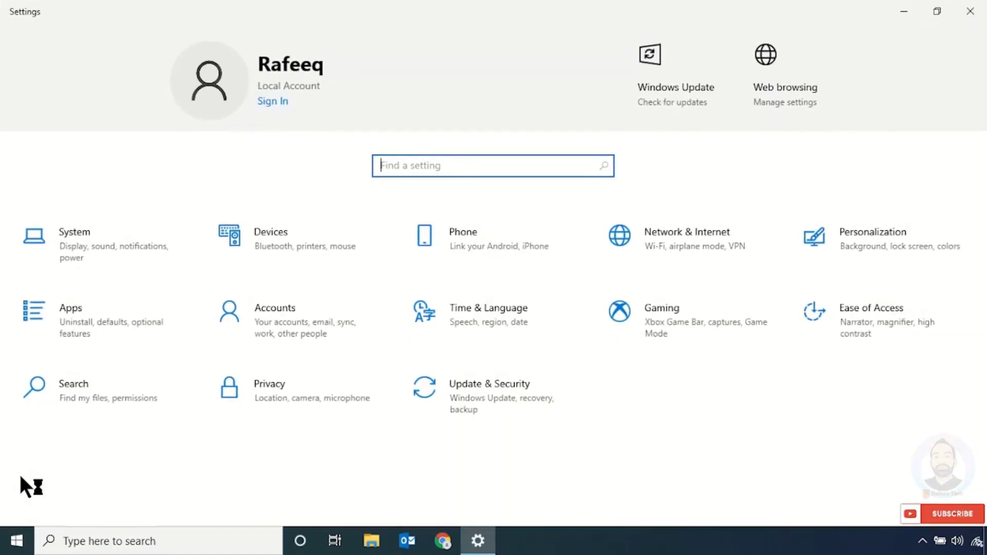
{"action": "left_click", "coordinate": [74, 319]}
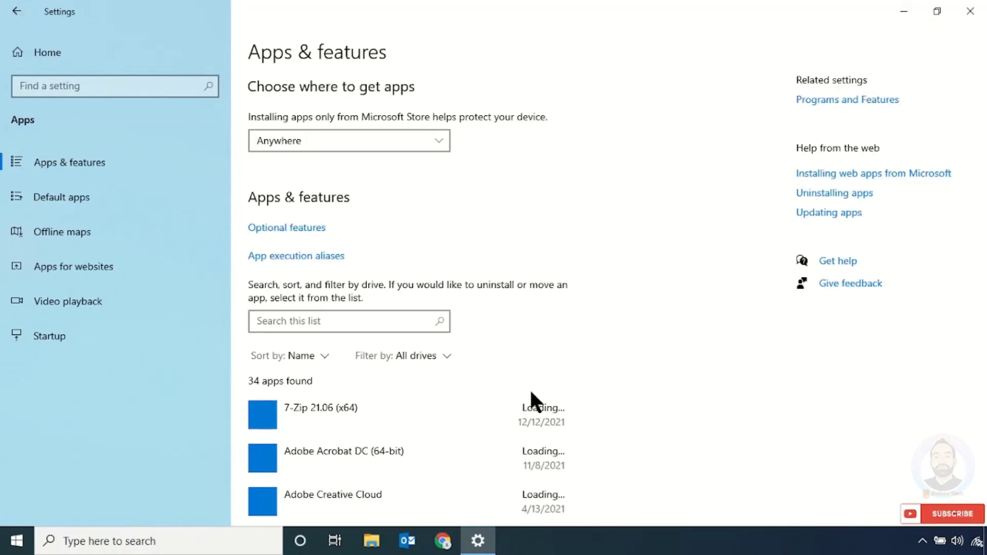
- Find Microsoft Photos in the list of installed apps and open its advanced options
{"action": "scroll", "coordinate": [585, 419], "scroll_direction": "down", "scroll_amount": 3}
{"action": "scroll", "coordinate": [583, 422], "scroll_direction": "down", "scroll_amount": 6}
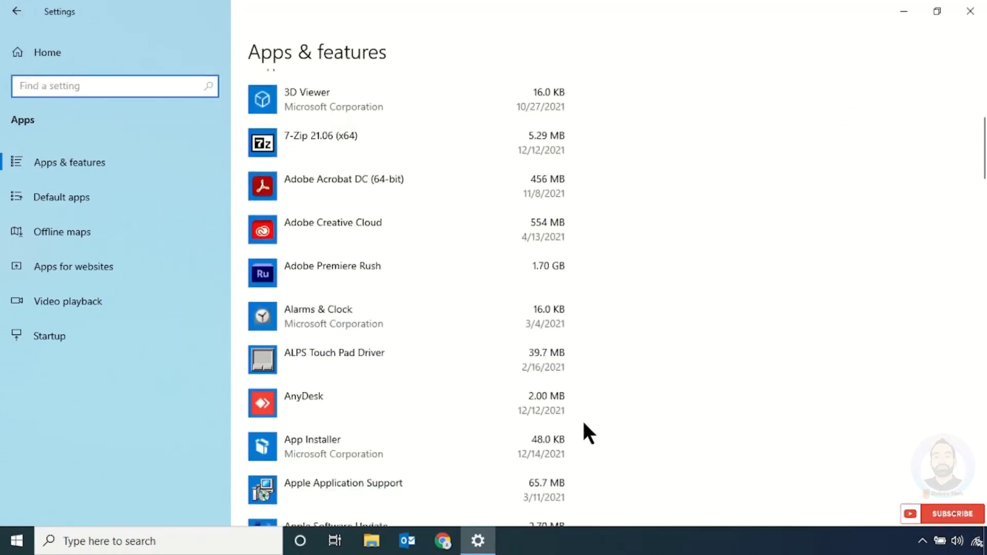
{"action": "scroll", "coordinate": [588, 420], "scroll_direction": "down", "scroll_amount": 3}
{"action": "scroll", "coordinate": [588, 420], "scroll_direction": "down", "scroll_amount": 5}
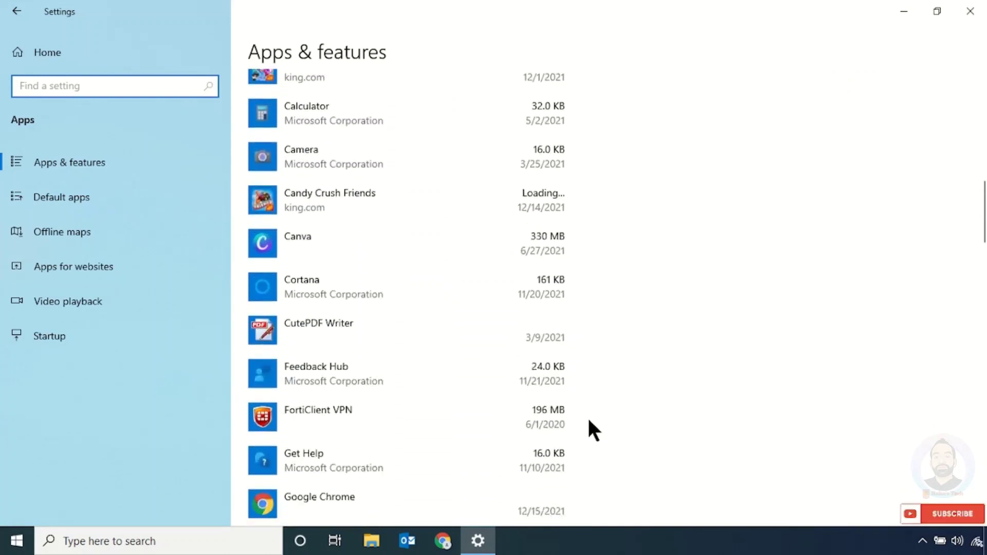
{"action": "scroll", "coordinate": [590, 420], "scroll_direction": "down", "scroll_amount": 3}
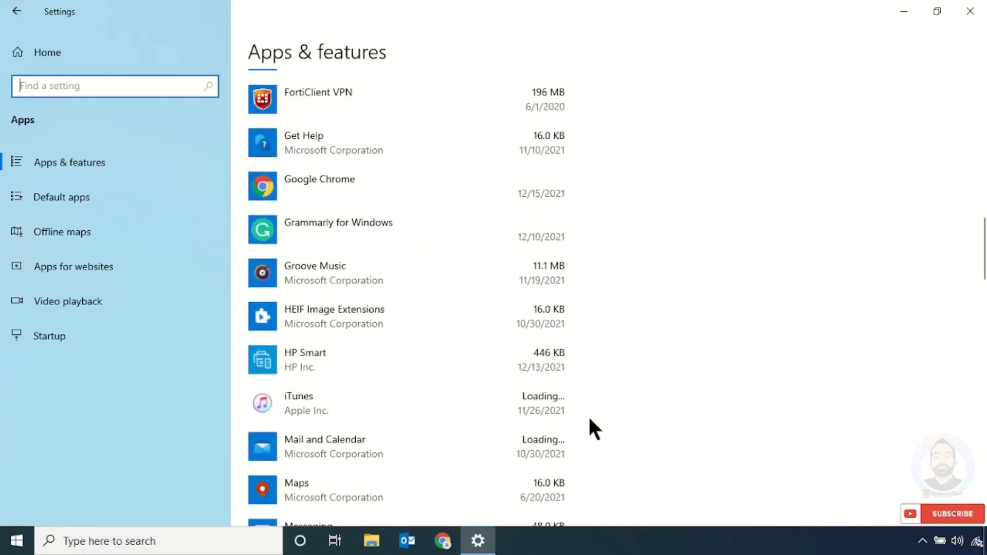
{"action": "scroll", "coordinate": [590, 420], "scroll_direction": "down", "scroll_amount": 5}
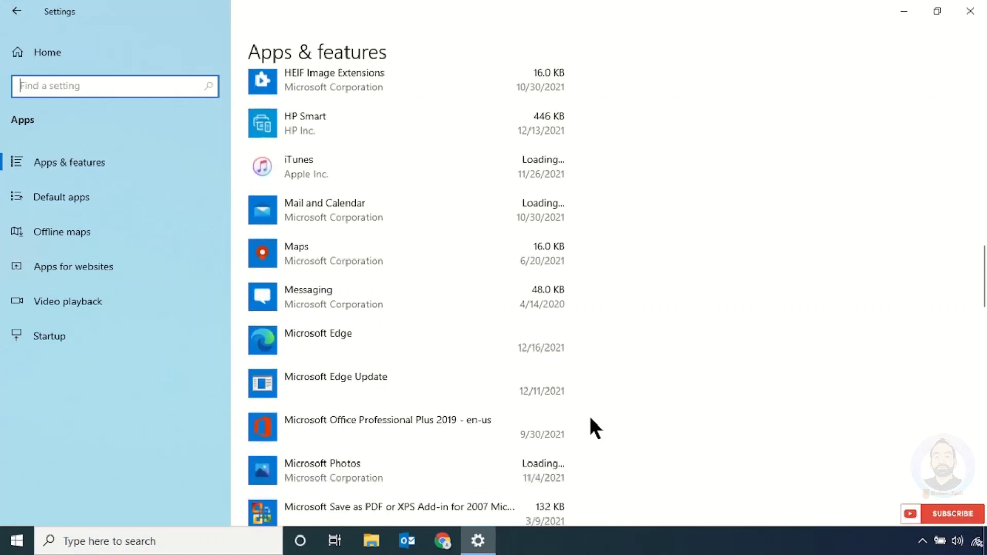
{"action": "scroll", "coordinate": [590, 419], "scroll_direction": "down", "scroll_amount": 3}
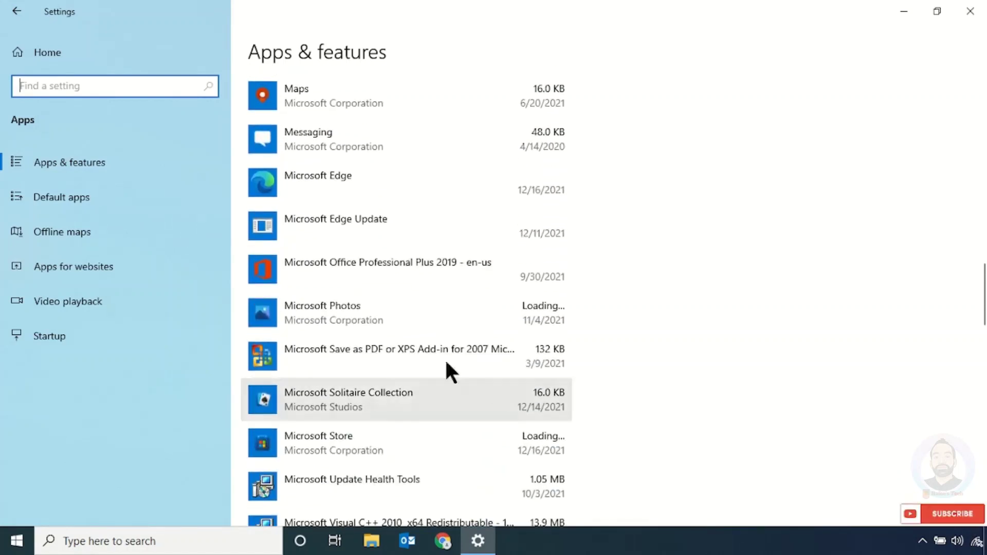
{"action": "left_click", "coordinate": [362, 322]}
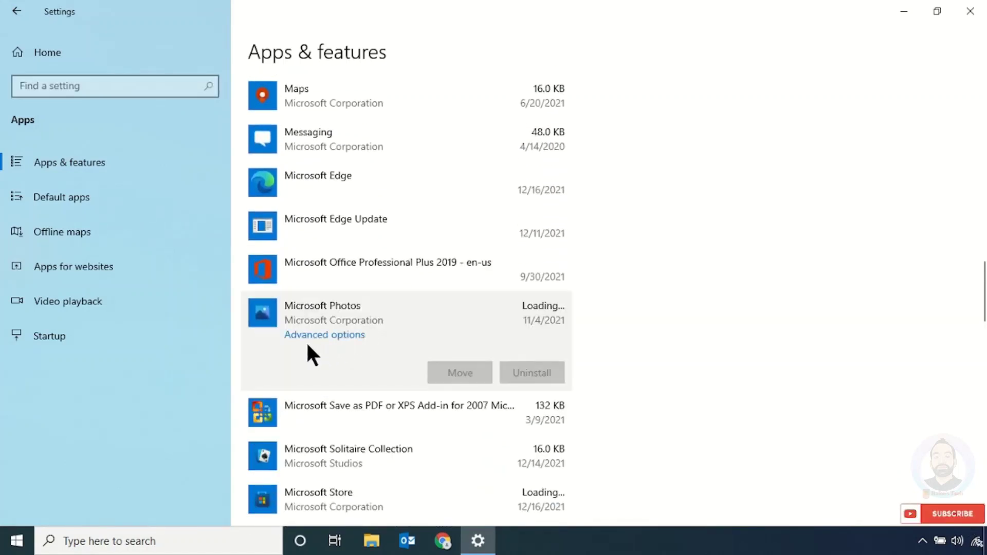
{"action": "left_click", "coordinate": [312, 340]}
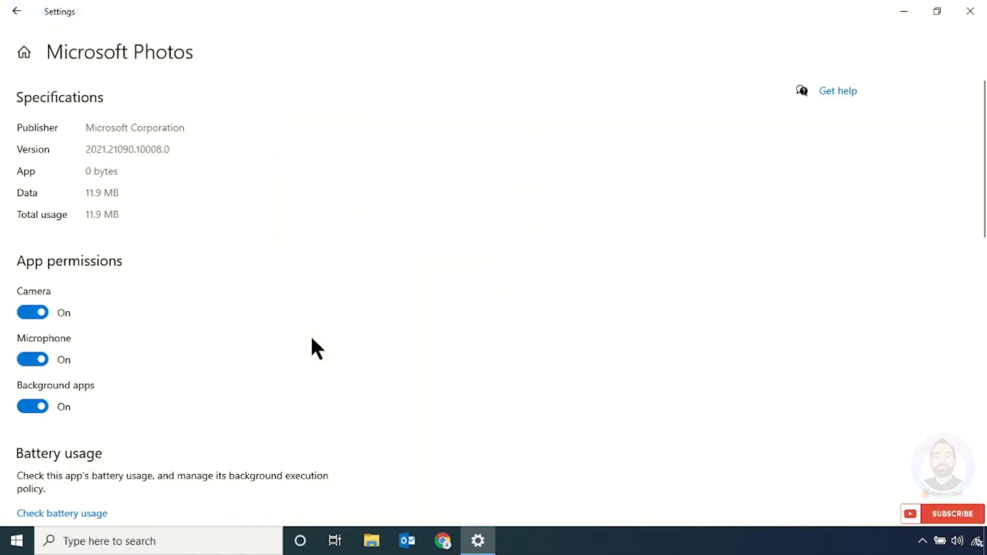
- Repair the Microsoft Photos app, keeping its data
{"action": "scroll", "coordinate": [231, 355], "scroll_direction": "down", "scroll_amount": 4}
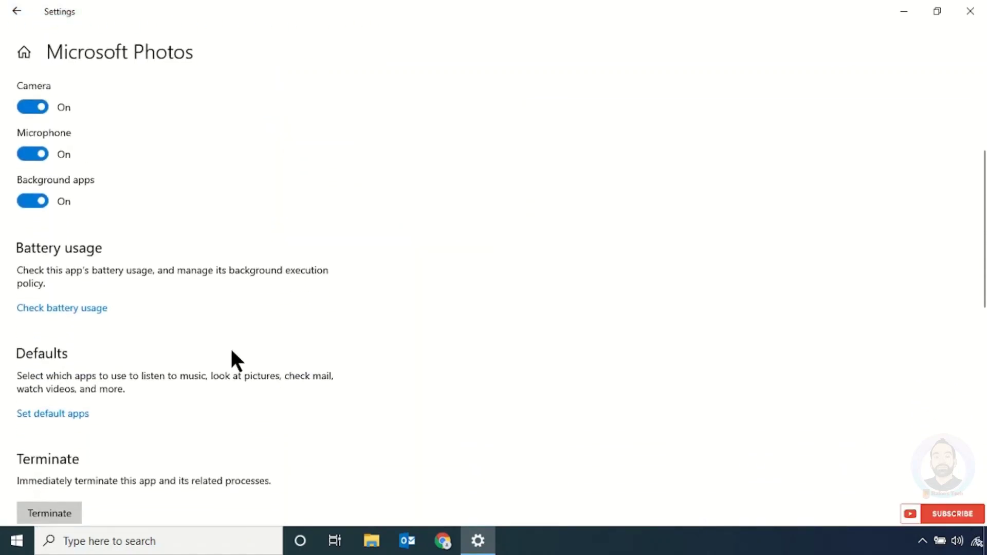
{"action": "scroll", "coordinate": [228, 330], "scroll_direction": "down", "scroll_amount": 5}
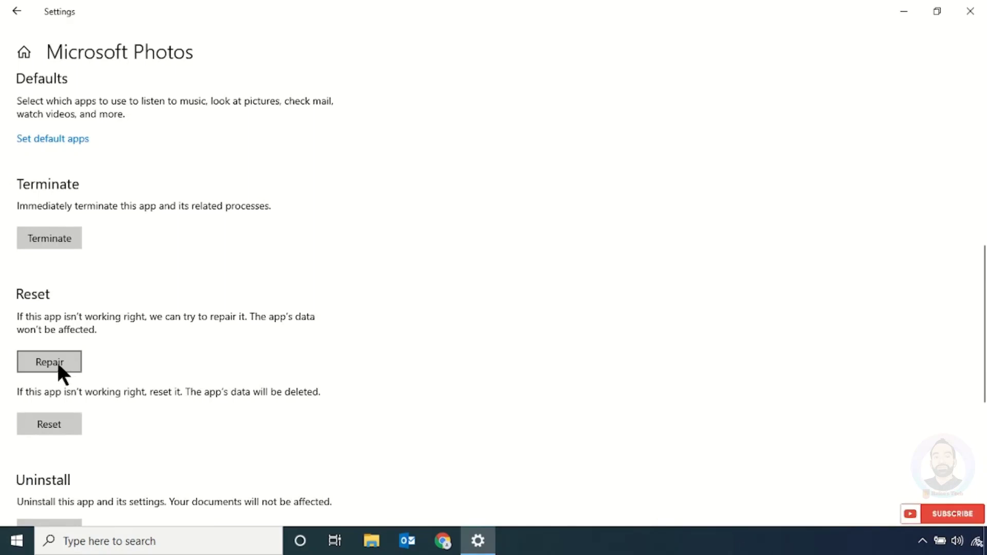
{"action": "left_click", "coordinate": [43, 364]}
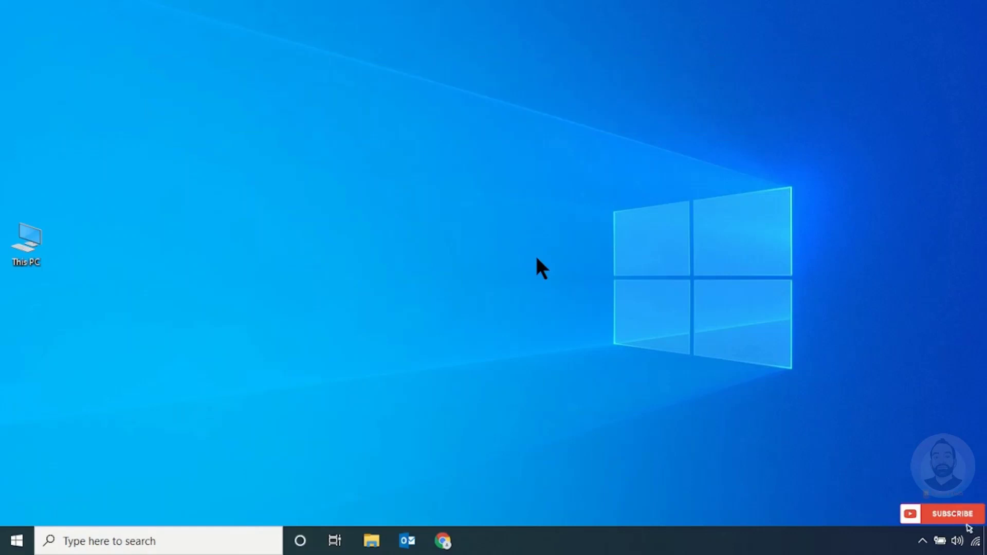
- Reopen Windows Settings from the desktop and go to the Apps & features page
{"action": "left_click", "coordinate": [17, 541]}
{"action": "left_click", "coordinate": [11, 475]}
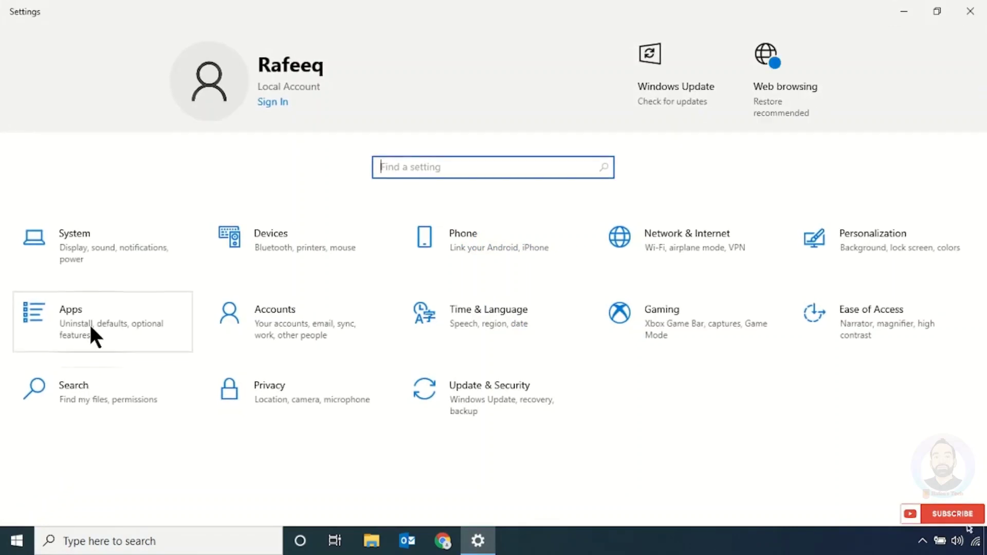
{"action": "left_click", "coordinate": [88, 325]}
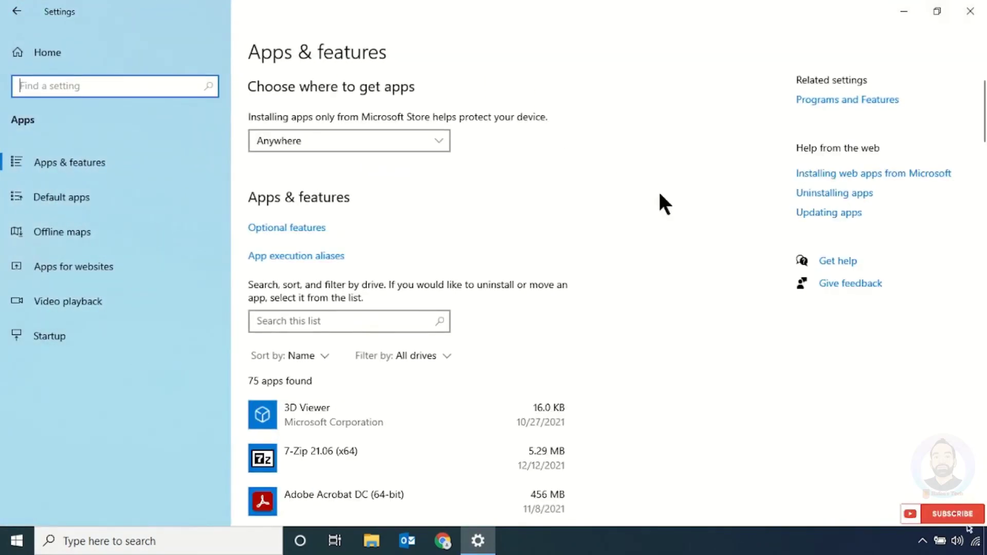
- Locate Microsoft Photos among the installed apps and open its advanced options
{"action": "scroll", "coordinate": [608, 350], "scroll_direction": "down", "scroll_amount": 3}
{"action": "scroll", "coordinate": [610, 350], "scroll_direction": "down", "scroll_amount": 10}
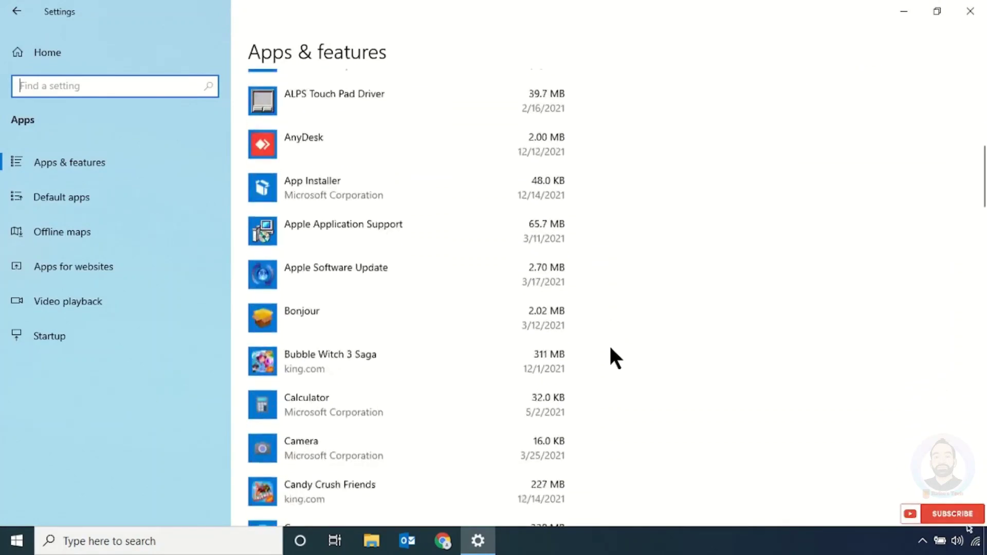
{"action": "scroll", "coordinate": [612, 352], "scroll_direction": "down", "scroll_amount": 7}
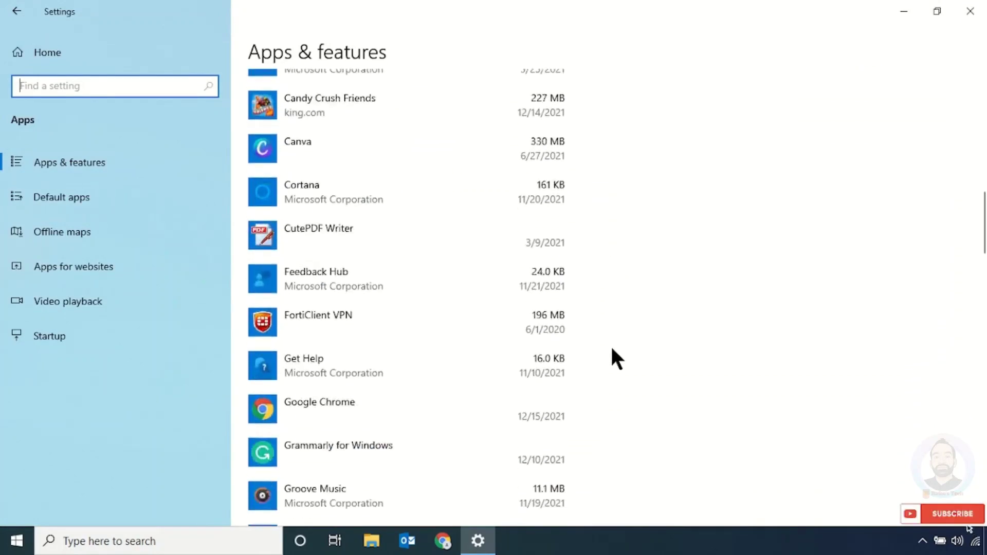
{"action": "scroll", "coordinate": [613, 350], "scroll_direction": "down", "scroll_amount": 5}
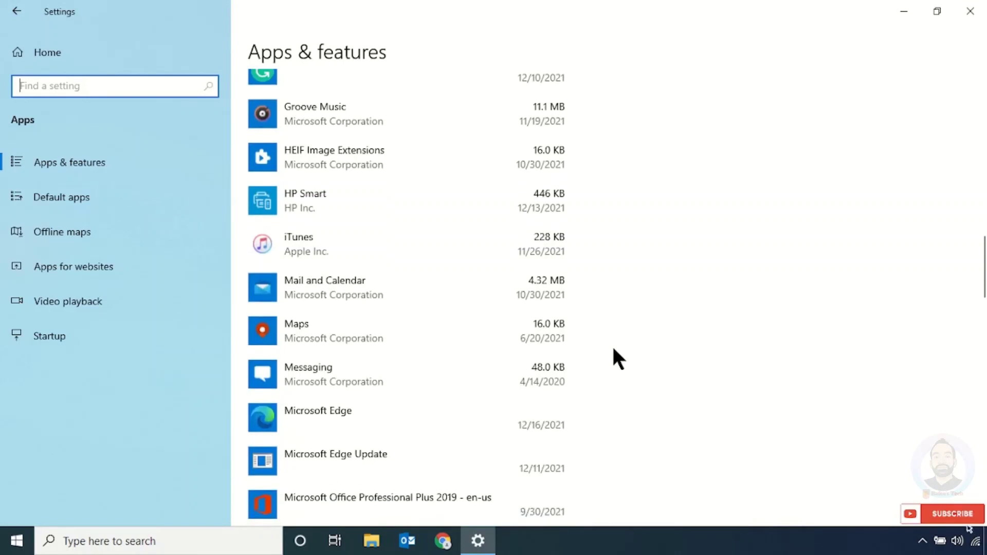
{"action": "scroll", "coordinate": [615, 350], "scroll_direction": "down", "scroll_amount": 2}
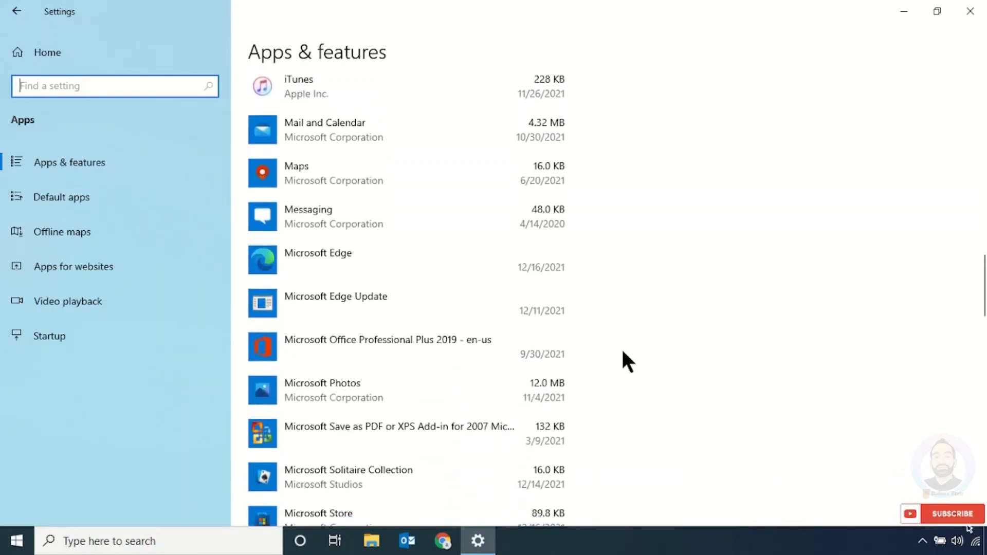
{"action": "left_click", "coordinate": [347, 398]}
{"action": "scroll", "coordinate": [345, 389], "scroll_direction": "down", "scroll_amount": 2}
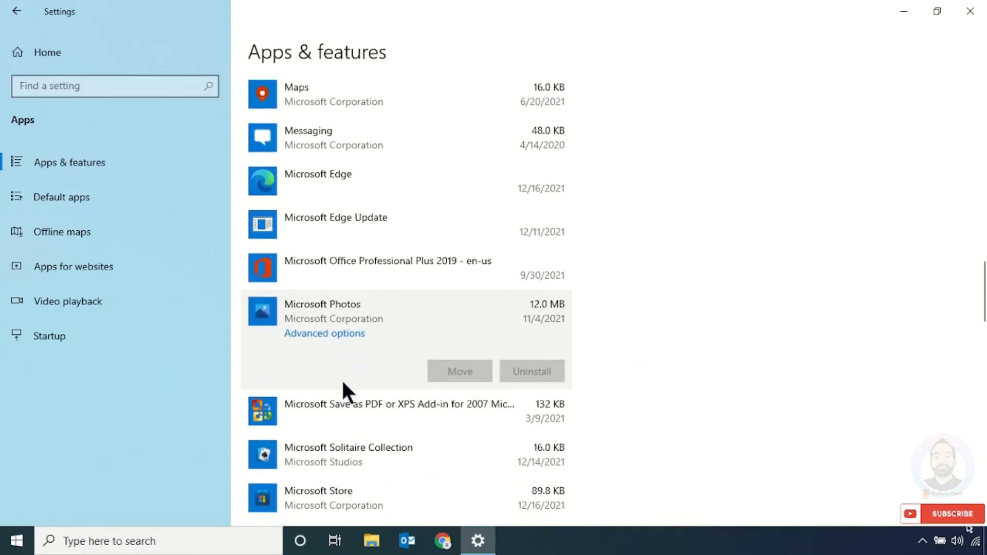
{"action": "left_click", "coordinate": [333, 334]}
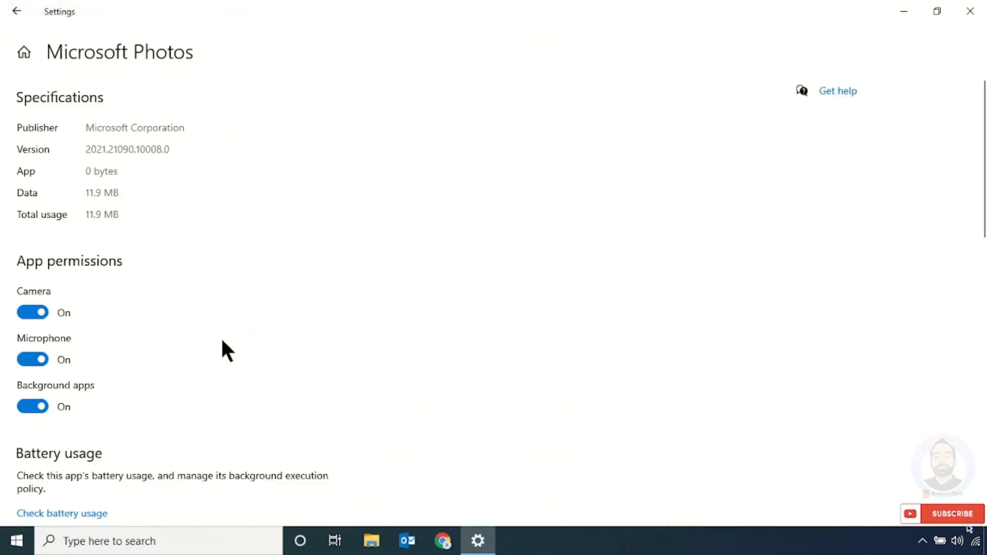
- Reset the Microsoft Photos app and confirm the permanent deletion of its data
{"action": "scroll", "coordinate": [238, 350], "scroll_direction": "down", "scroll_amount": 4}
{"action": "scroll", "coordinate": [238, 349], "scroll_direction": "down", "scroll_amount": 3}
{"action": "scroll", "coordinate": [238, 358], "scroll_direction": "down", "scroll_amount": 2}
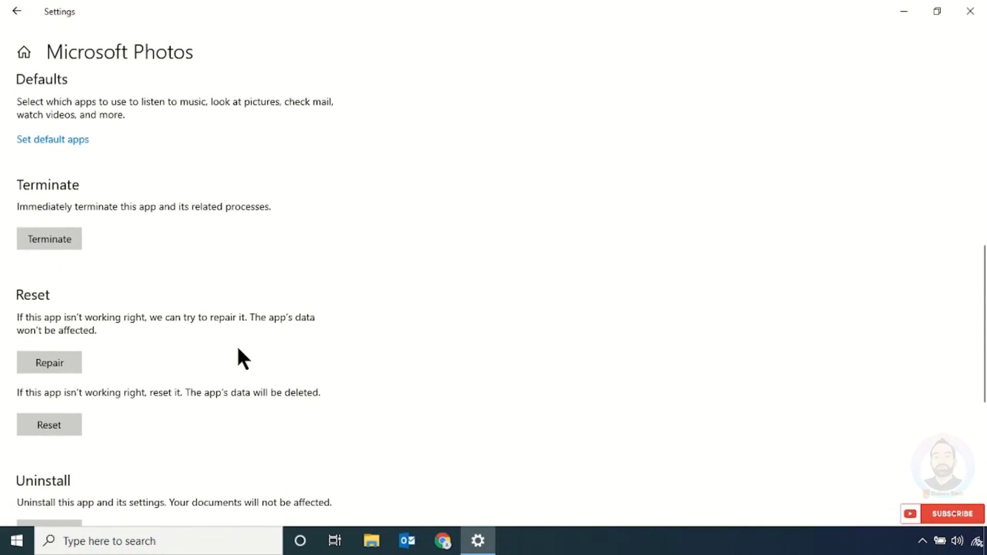
{"action": "left_click", "coordinate": [51, 424]}
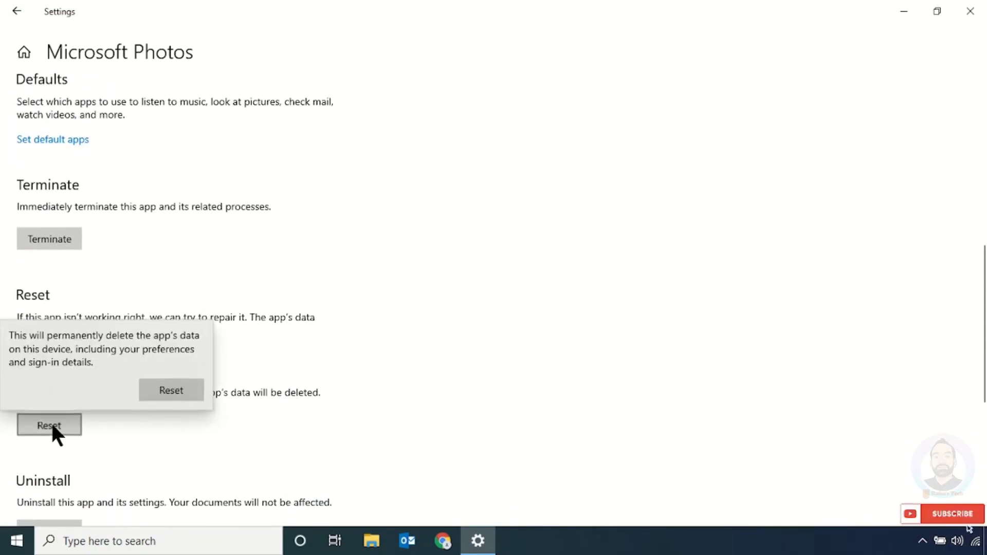
{"action": "left_click", "coordinate": [168, 388]}
{"action": "scroll", "coordinate": [161, 406], "scroll_direction": "down", "scroll_amount": 2}
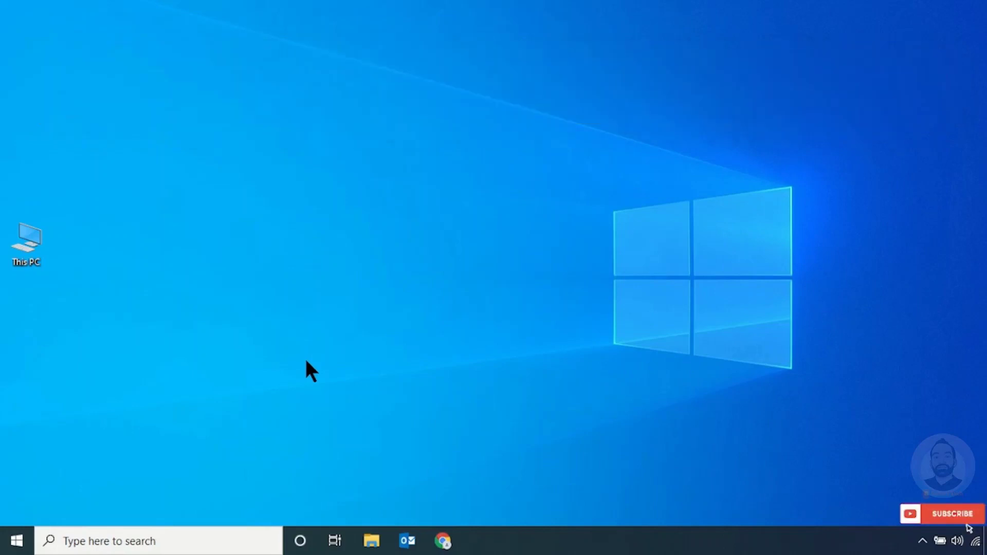
- Open Windows Settings again and go to the Apps & features page
{"action": "left_click", "coordinate": [17, 540]}
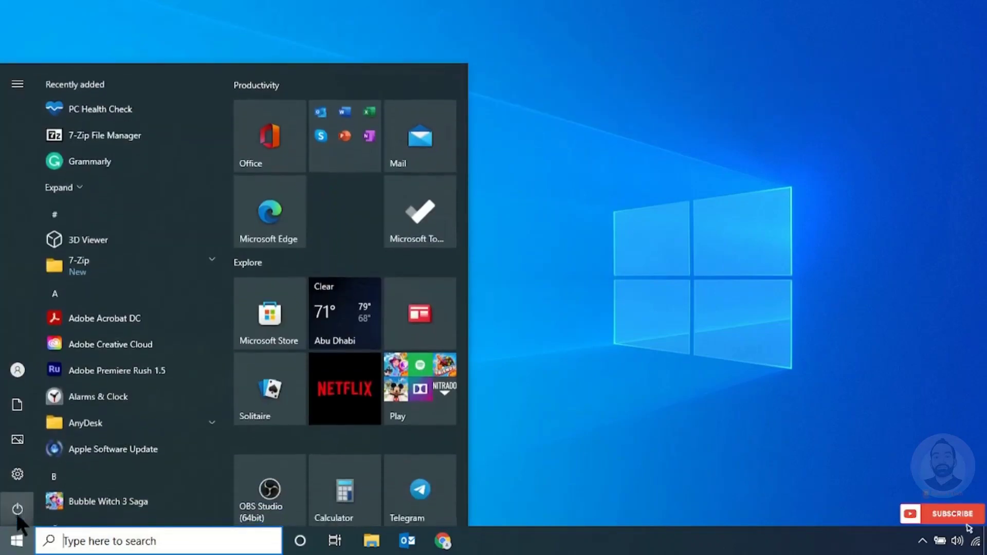
{"action": "left_click", "coordinate": [14, 482]}
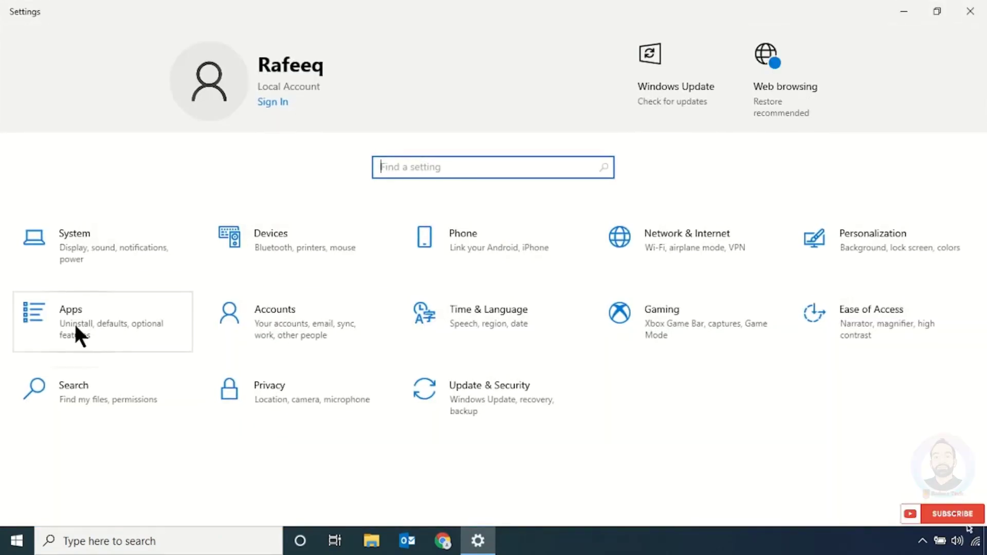
{"action": "left_click", "coordinate": [73, 321]}
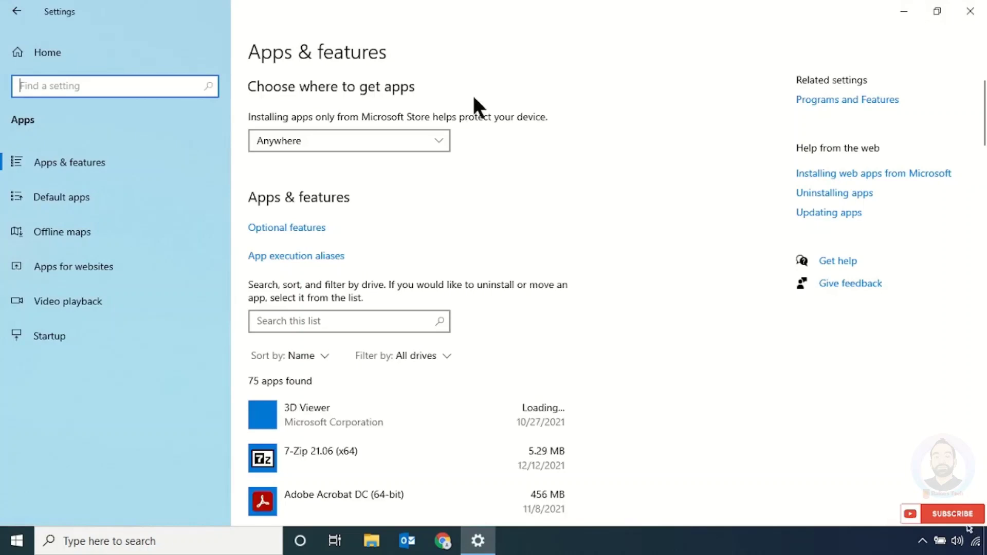
- Open the advanced options of Microsoft Photos and go to its Uninstall section
{"action": "scroll", "coordinate": [634, 334], "scroll_direction": "down", "scroll_amount": 8}
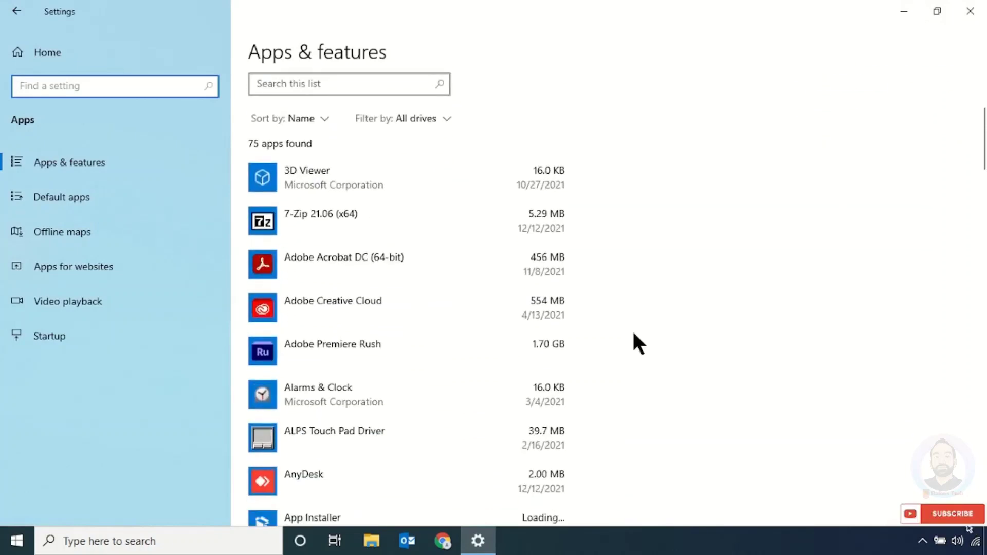
{"action": "scroll", "coordinate": [634, 334], "scroll_direction": "down", "scroll_amount": 10}
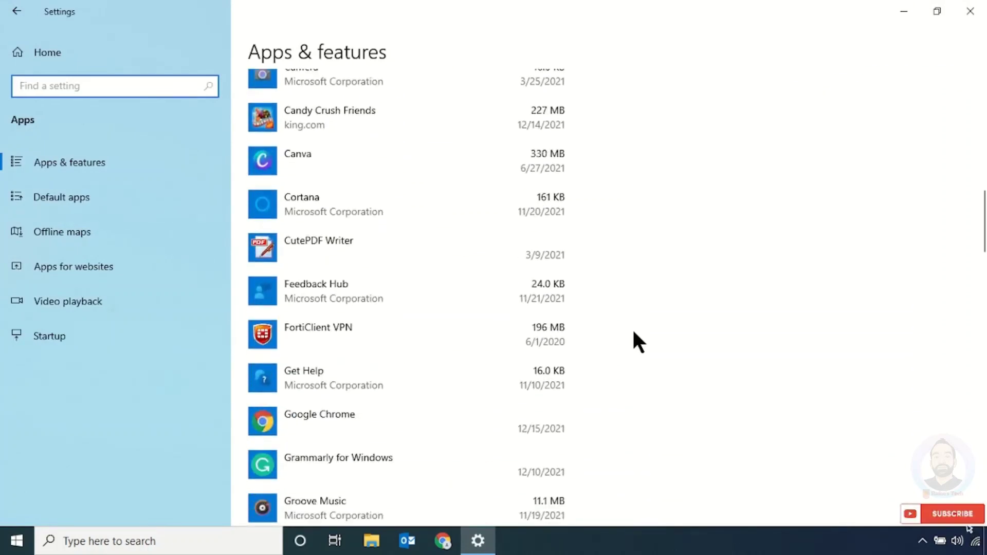
{"action": "scroll", "coordinate": [634, 334], "scroll_direction": "down", "scroll_amount": 4}
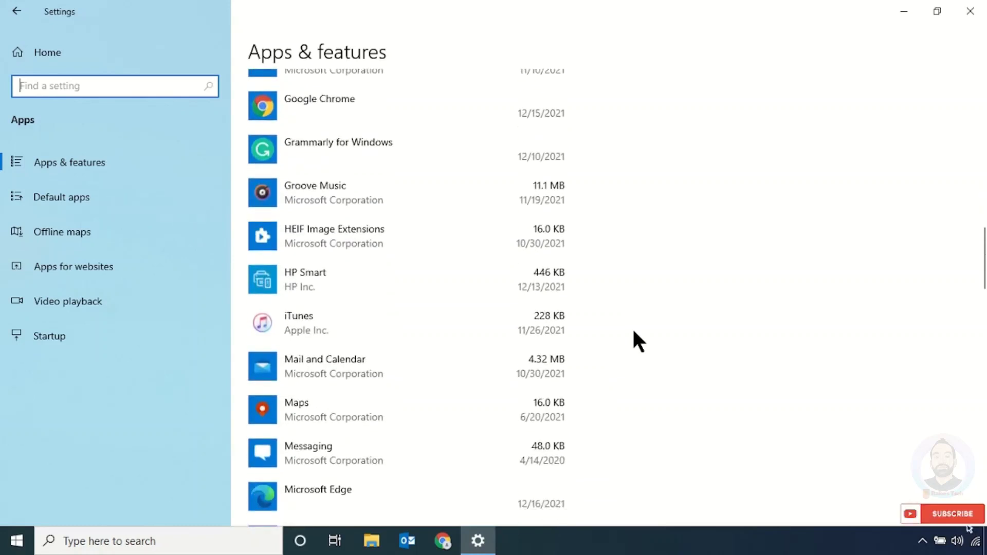
{"action": "scroll", "coordinate": [634, 334], "scroll_direction": "down", "scroll_amount": 4}
{"action": "scroll", "coordinate": [634, 333], "scroll_direction": "down", "scroll_amount": 2}
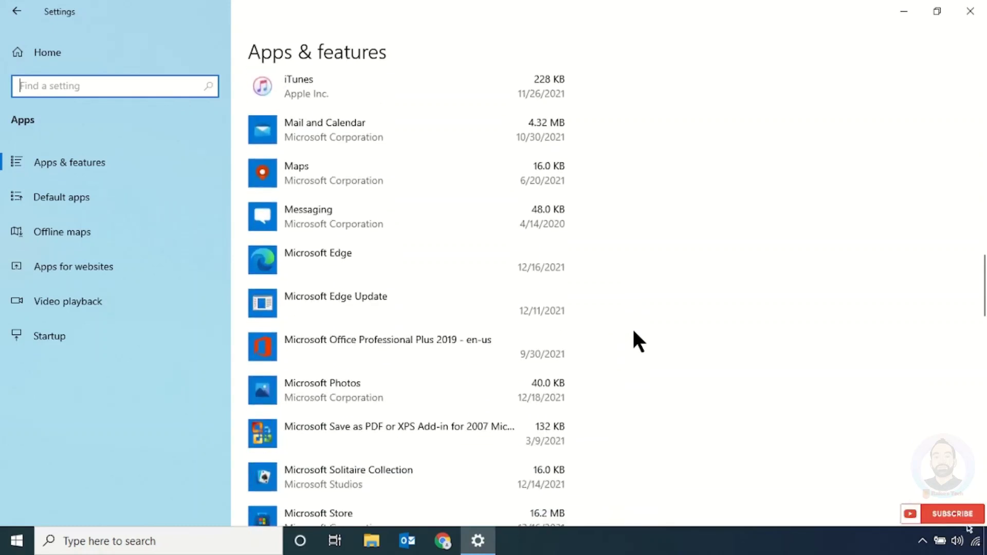
{"action": "scroll", "coordinate": [634, 333], "scroll_direction": "down", "scroll_amount": 4}
{"action": "left_click", "coordinate": [304, 241]}
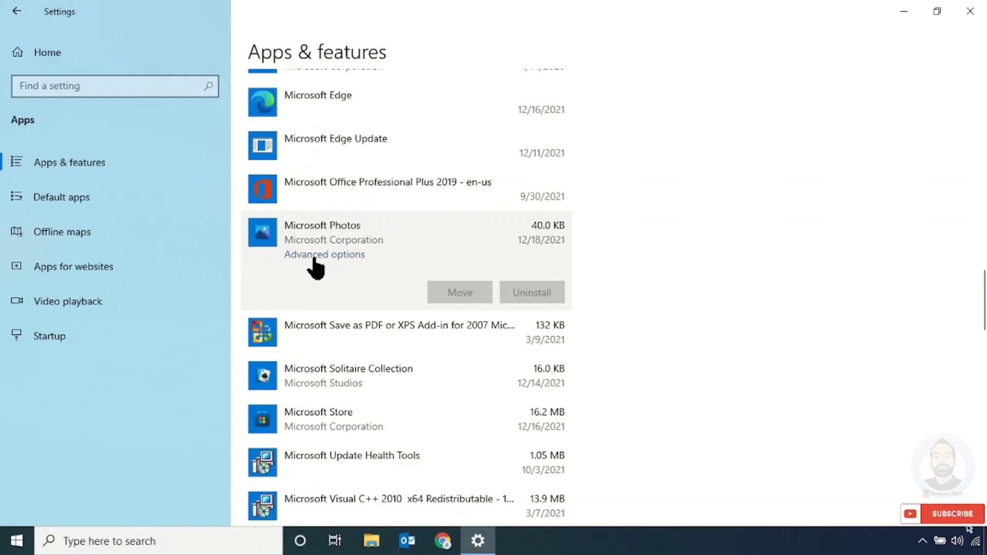
{"action": "left_click", "coordinate": [315, 256]}
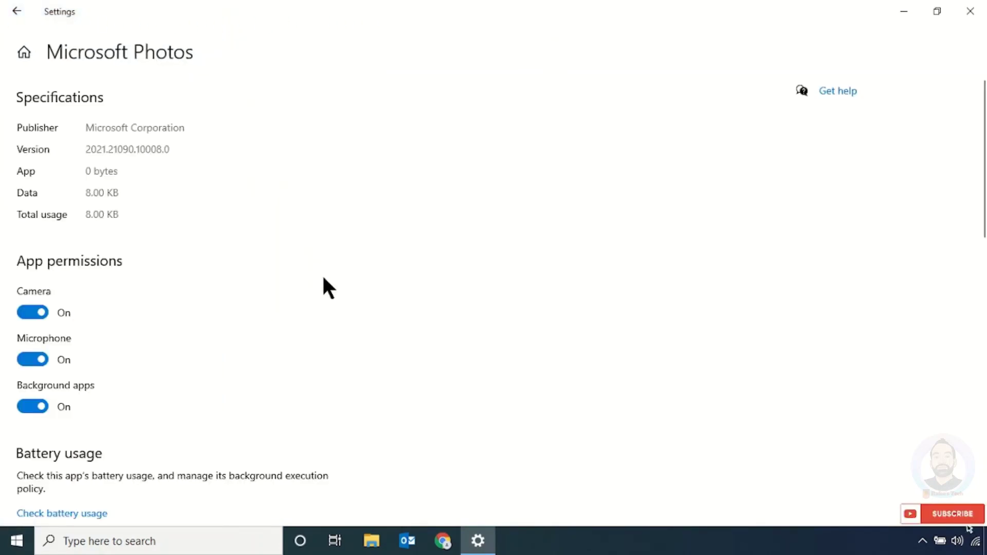
{"action": "scroll", "coordinate": [315, 278], "scroll_direction": "down", "scroll_amount": 9}
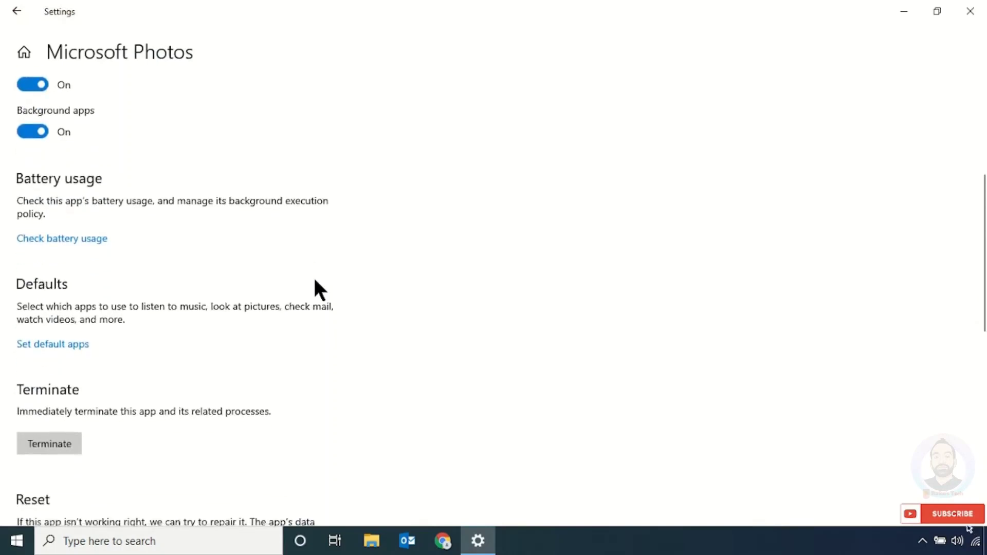
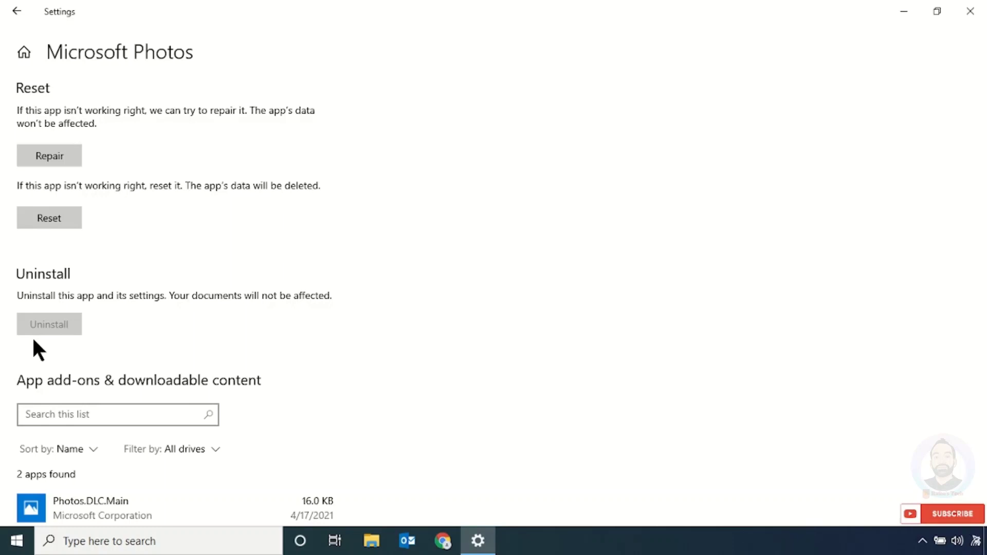
- Close Settings, find Windows PowerShell through the Windows search, and run it as administrator
{"action": "left_click", "coordinate": [970, 11]}
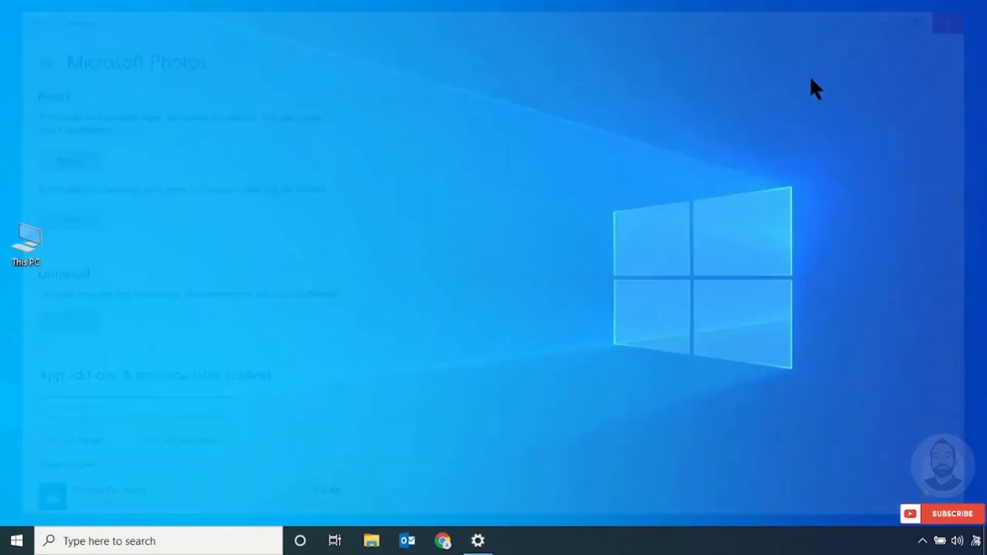
{"action": "left_click", "coordinate": [126, 541]}
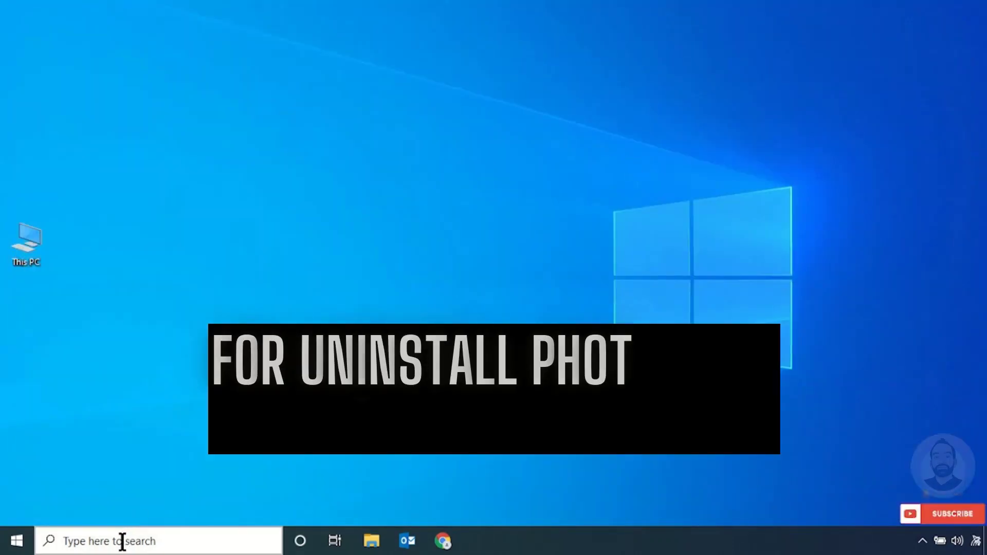
{"action": "type", "text": "powe"}
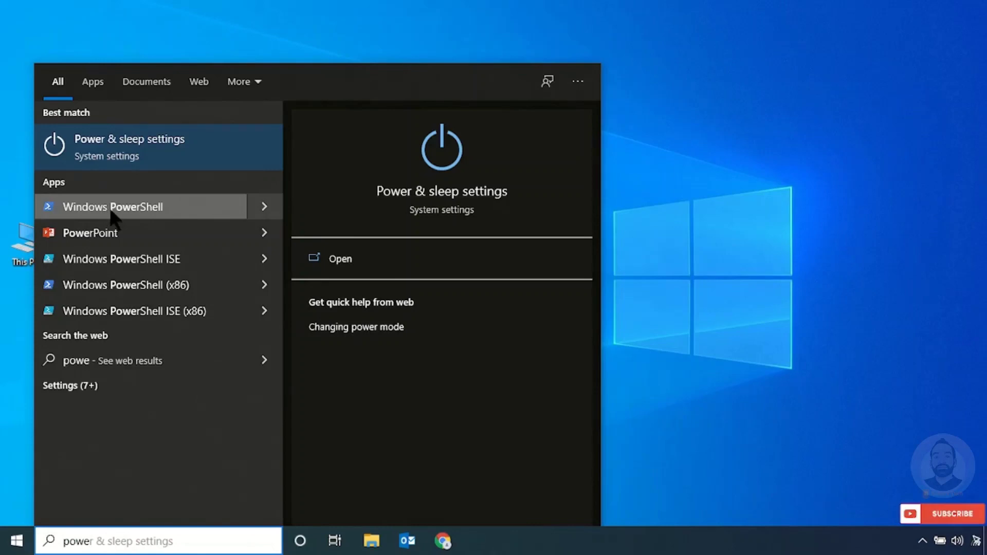
{"action": "right_click", "coordinate": [175, 202]}
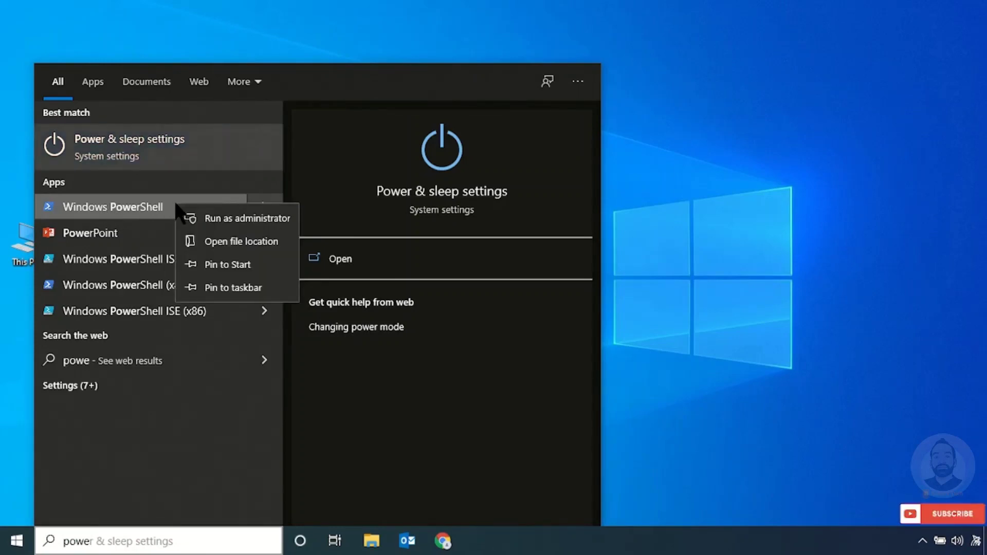
{"action": "left_click", "coordinate": [222, 222]}
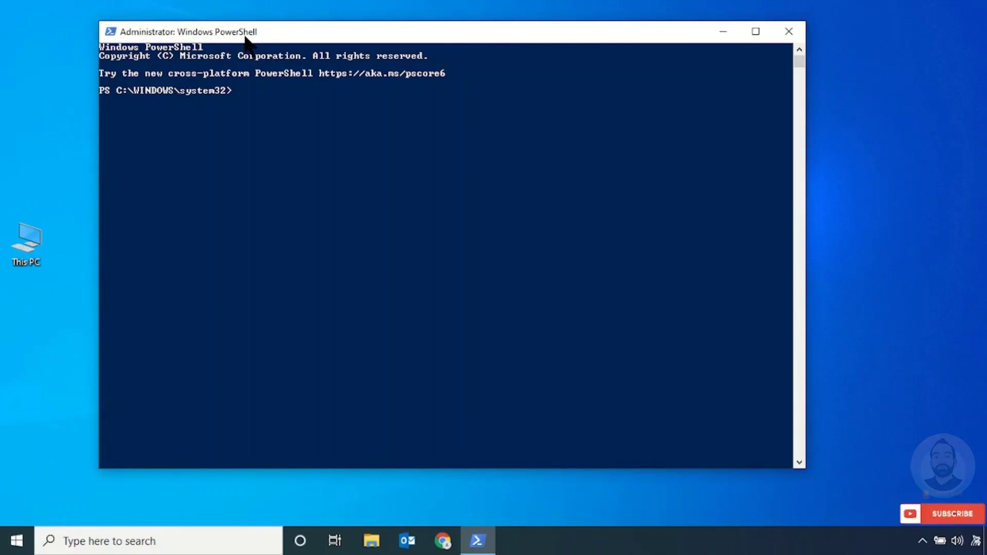
- Uninstall the Photos app by running Get-AppxPackage *photos* | Remove-AppxPackage, and close PowerShell
{"action": "type", "text": "Get-AppxPackage *"}
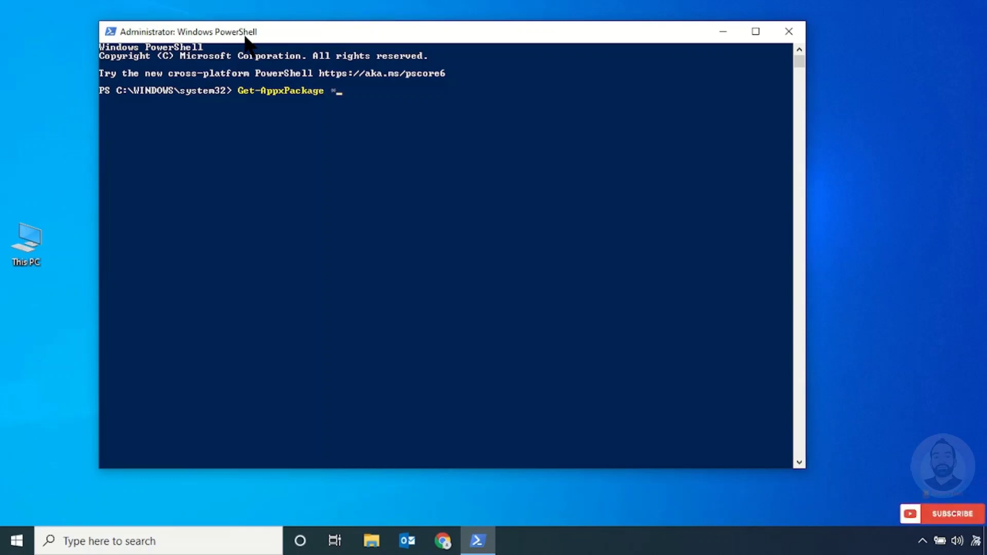
{"action": "type", "text": "photos* | Remove-Appx"}
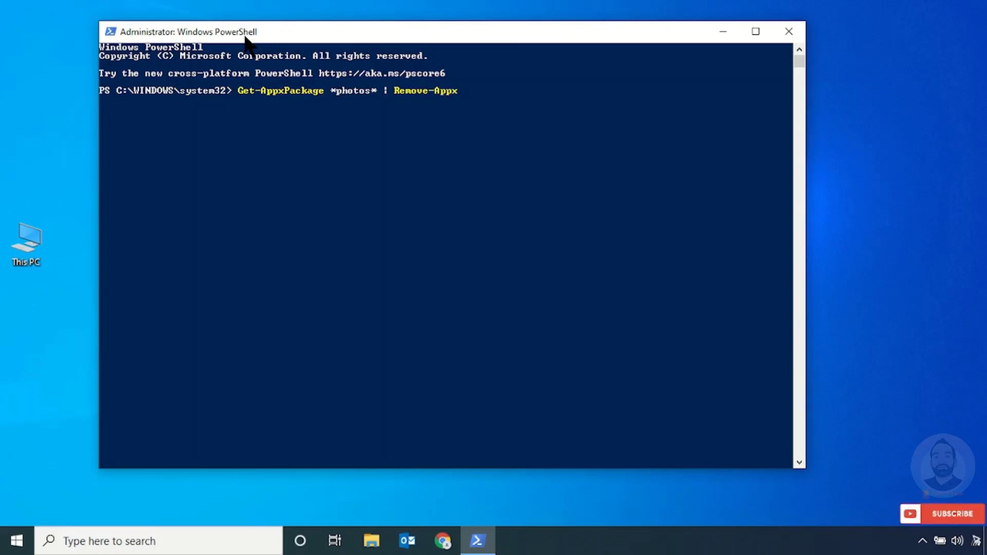
{"action": "type", "text": "Package"}
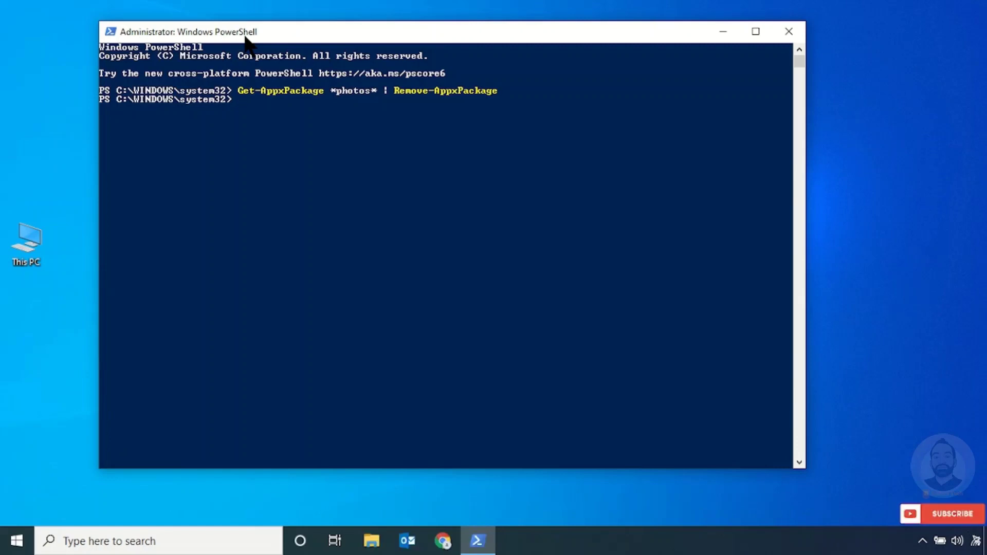
{"action": "left_click", "coordinate": [788, 31]}
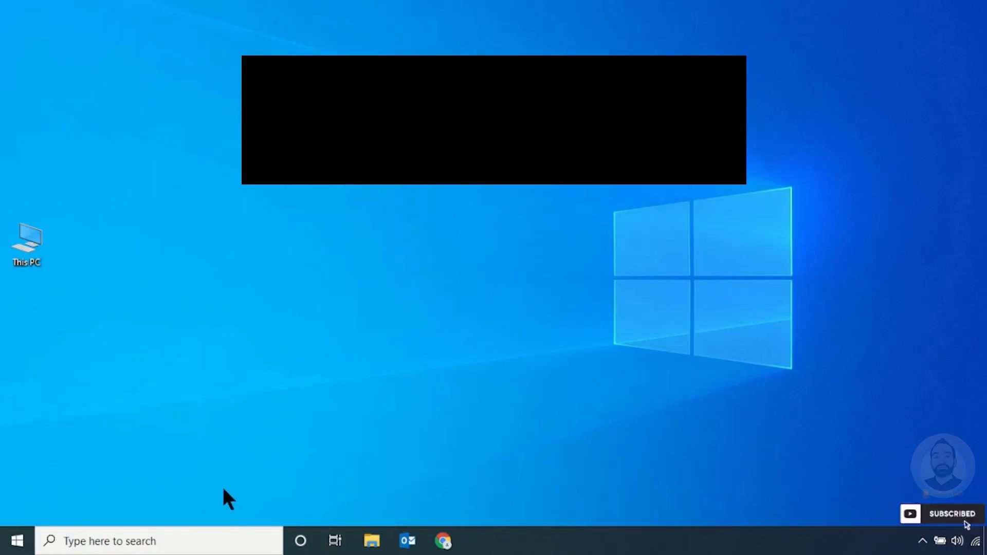
- Find Microsoft Store through the Windows search and open it
{"action": "left_click", "coordinate": [189, 539]}
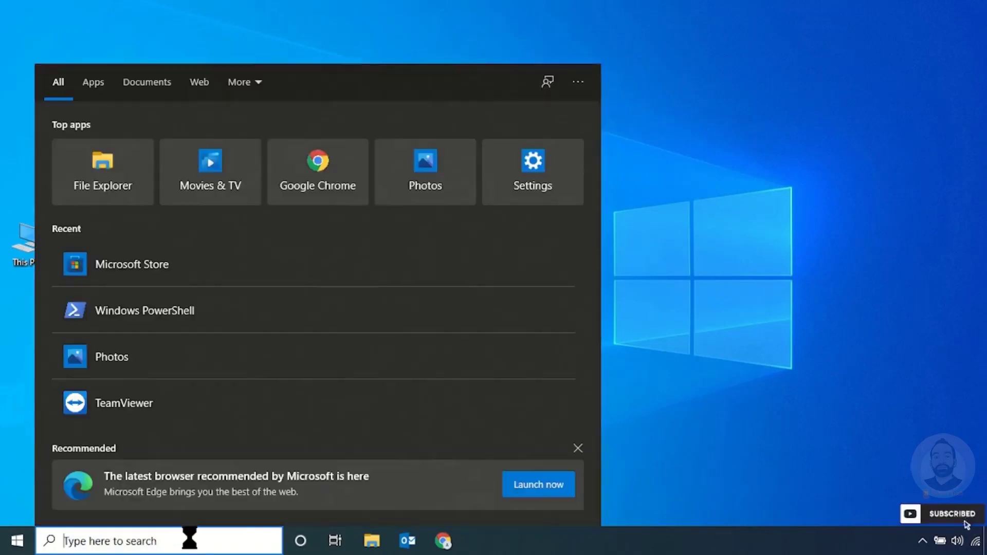
{"action": "type", "text": "mic"}
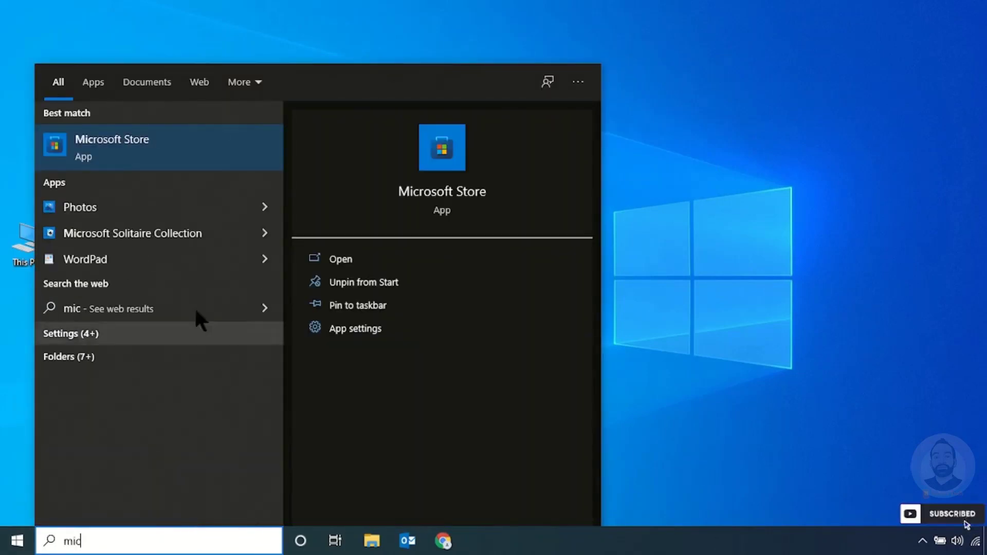
{"action": "left_click", "coordinate": [137, 155]}
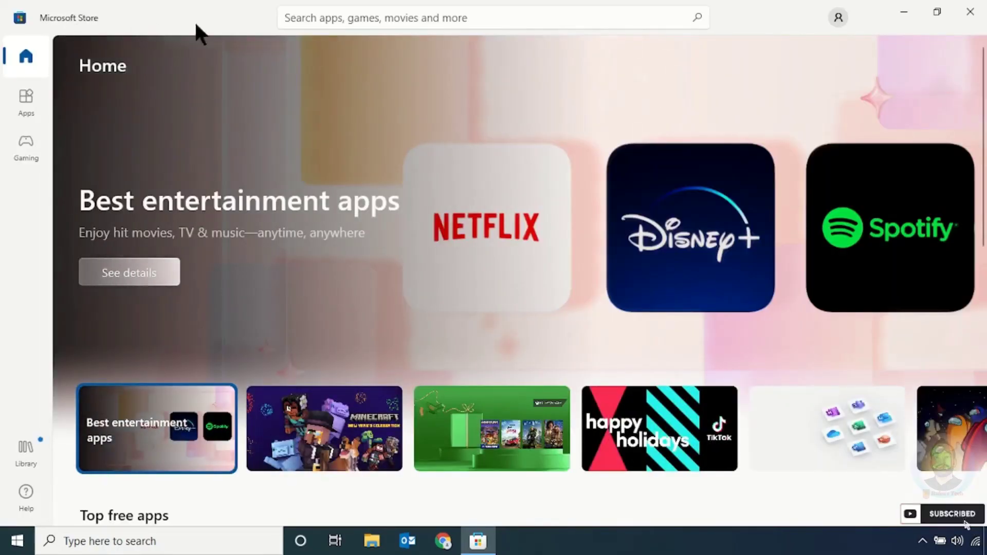
- Search the store for "microsoft photos", get the Microsoft Photos app, and close the store
{"action": "left_click", "coordinate": [478, 20]}
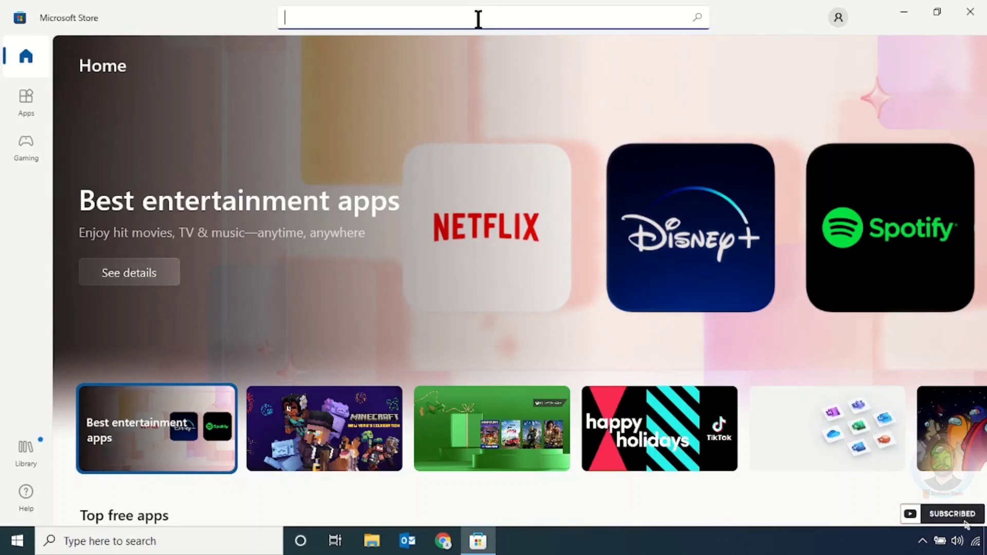
{"action": "type", "text": "micreos"}
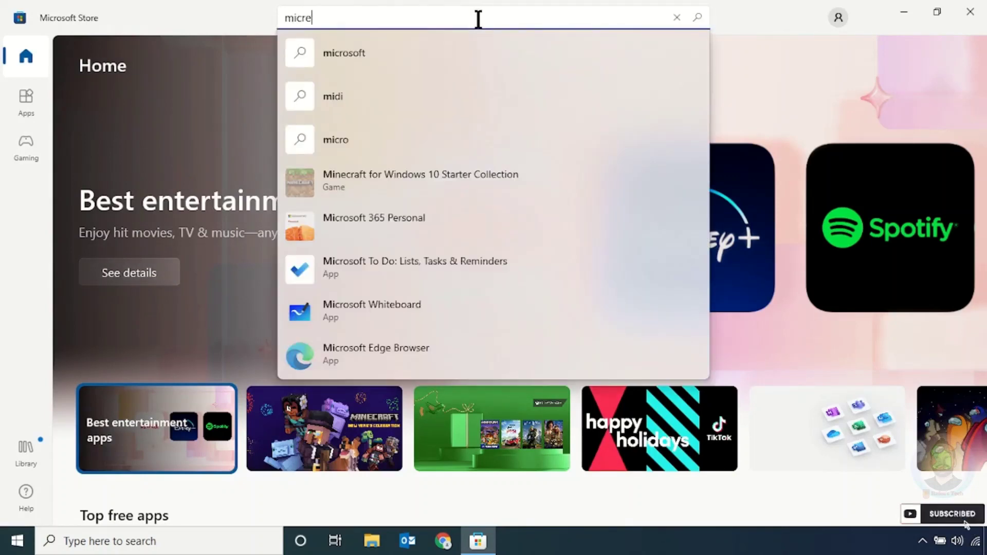
{"action": "key", "text": "BackSpace"}
{"action": "key", "text": "BackSpace"}
{"action": "key", "text": "BackSpace"}
{"action": "key", "text": "BackSpace"}
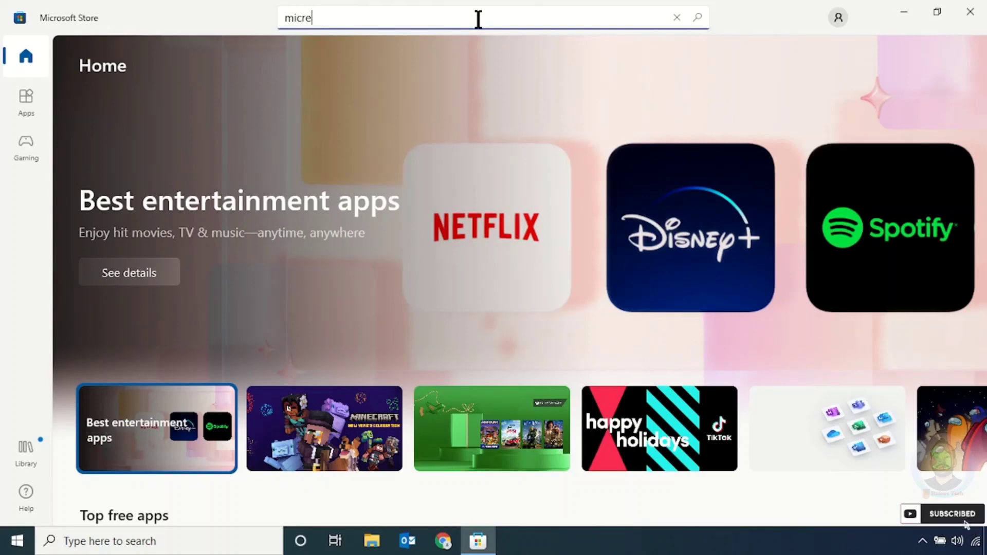
{"action": "type", "text": "rosof"}
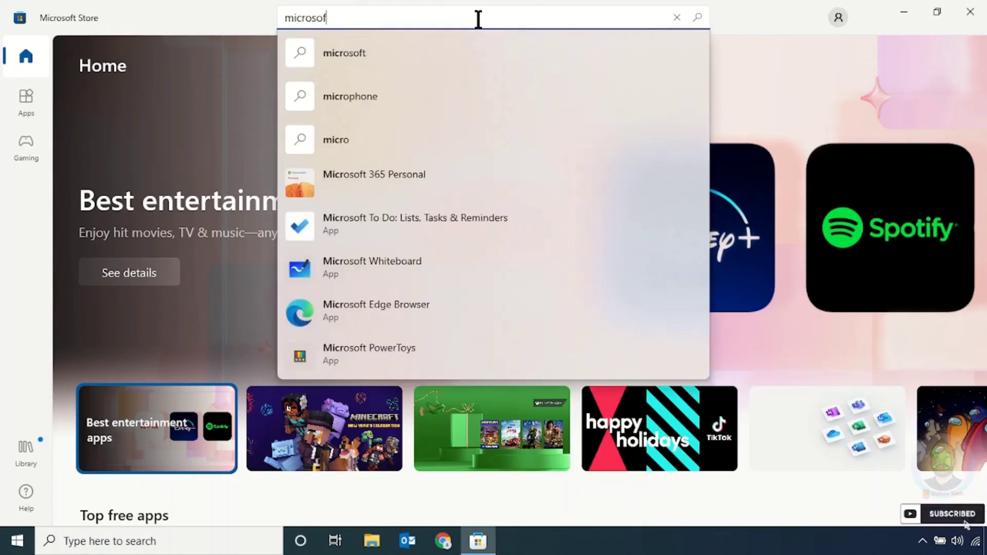
{"action": "type", "text": "t p"}
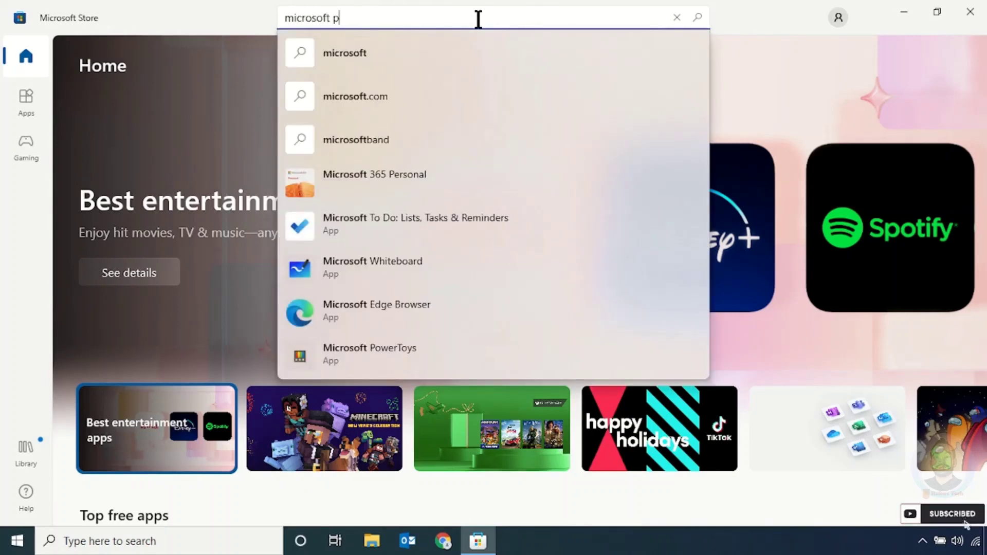
{"action": "type", "text": "hotos"}
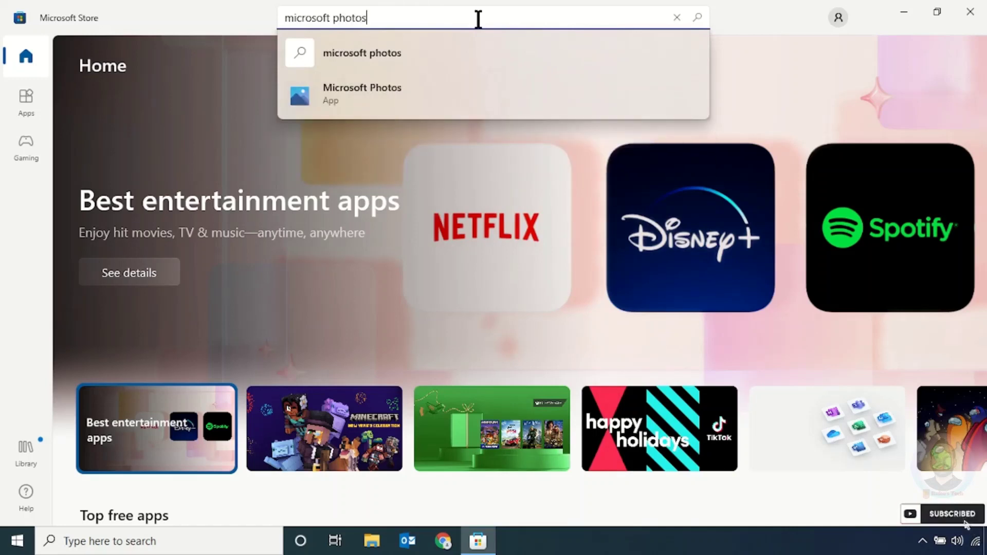
{"action": "key", "text": "Return"}
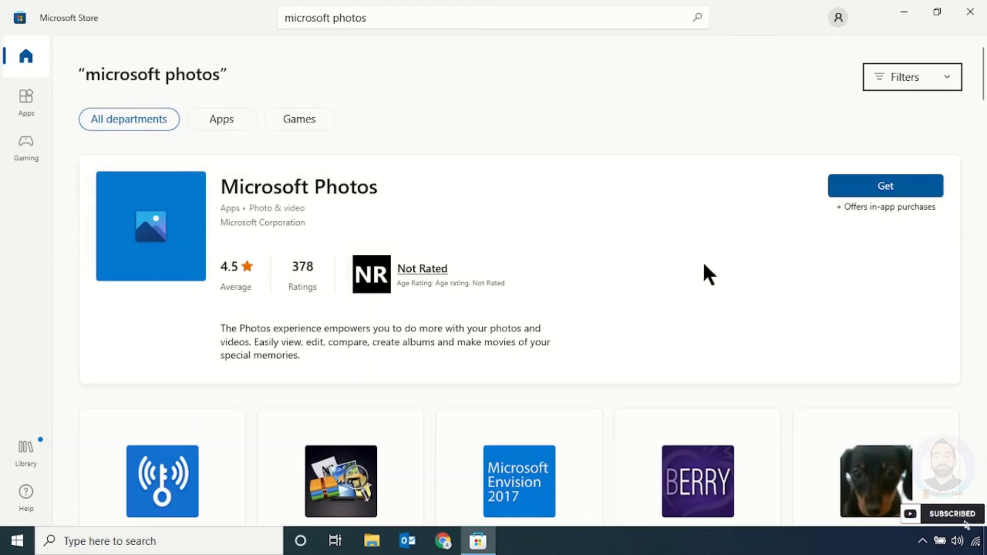
{"action": "left_click", "coordinate": [872, 189]}
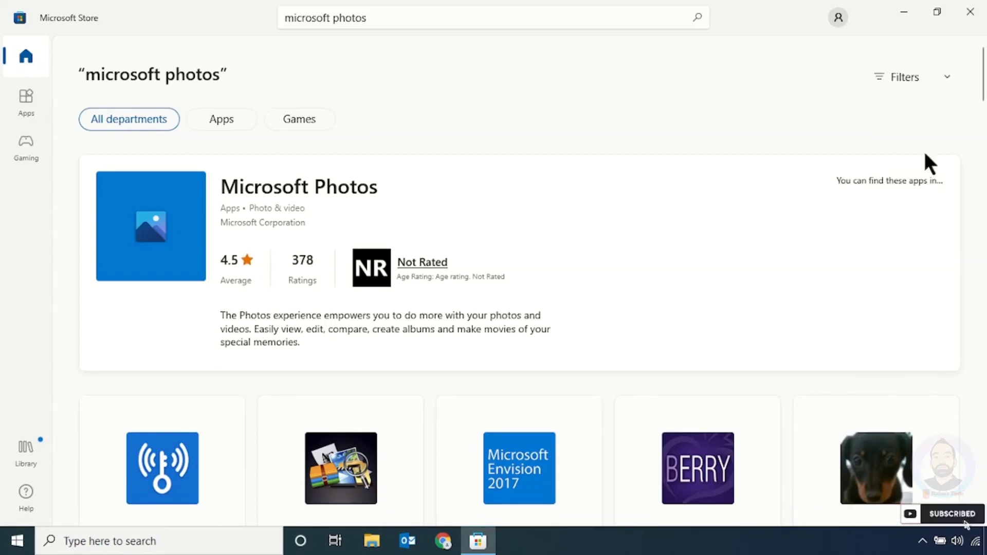
{"action": "left_click", "coordinate": [970, 12]}
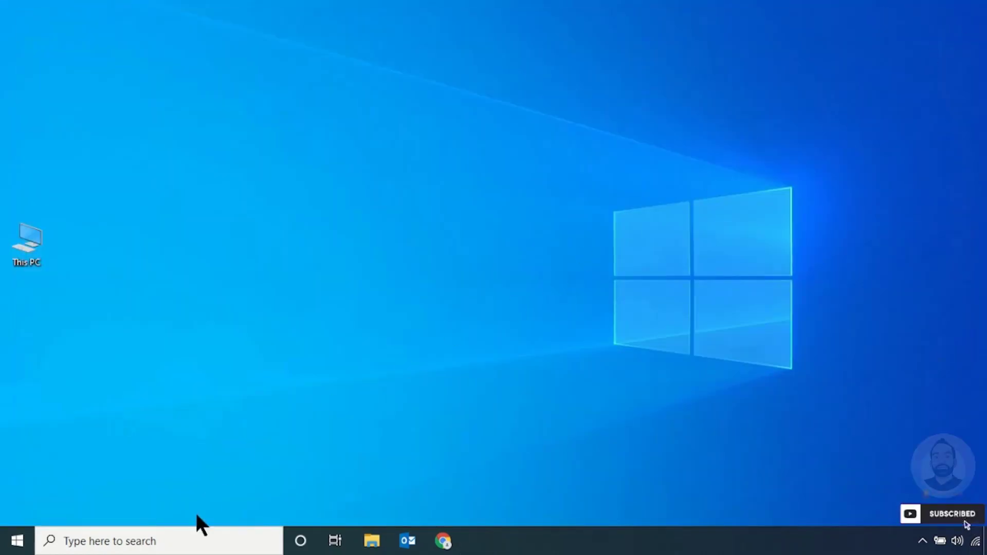
- Find the reinstalled Photos app through the Windows search and launch it
{"action": "left_click", "coordinate": [117, 541]}
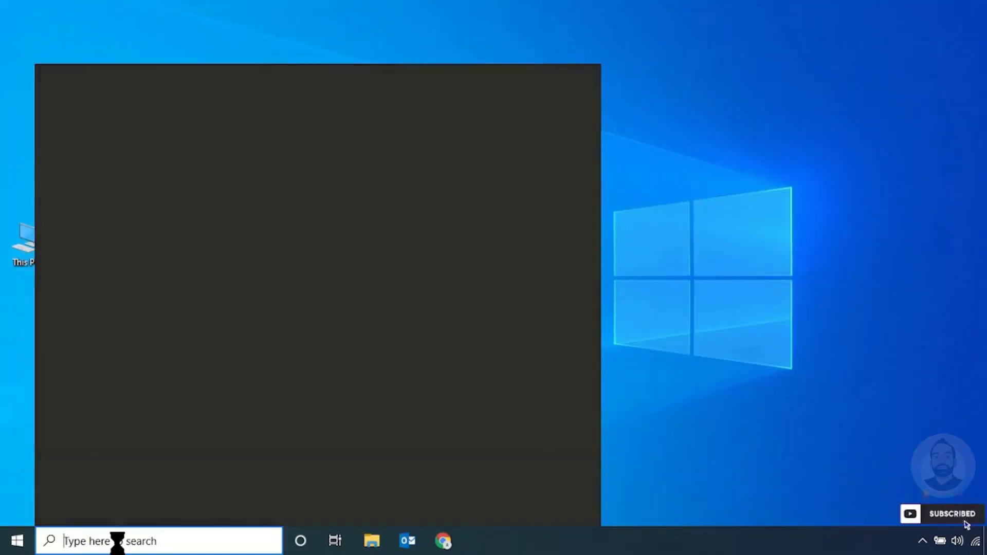
{"action": "type", "text": "p"}
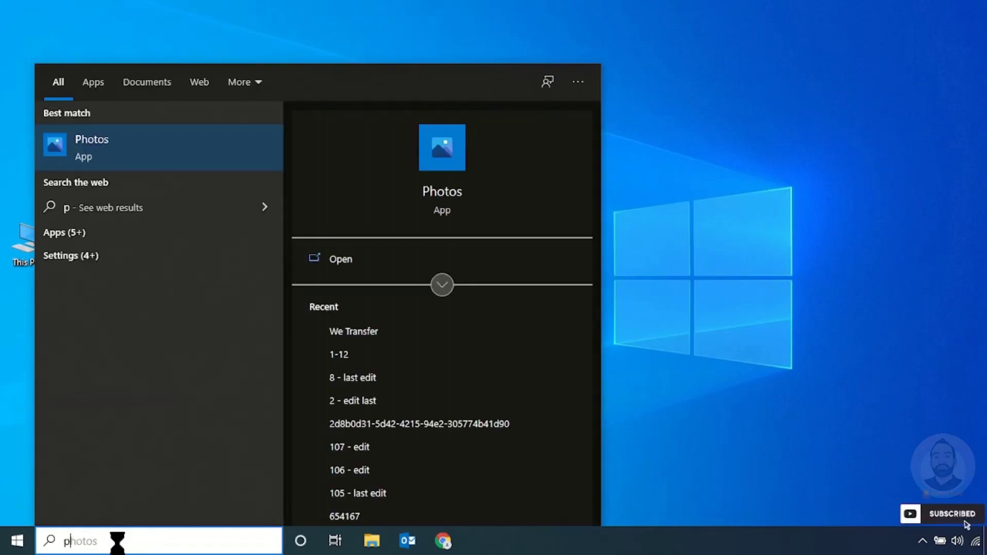
{"action": "type", "text": "ho"}
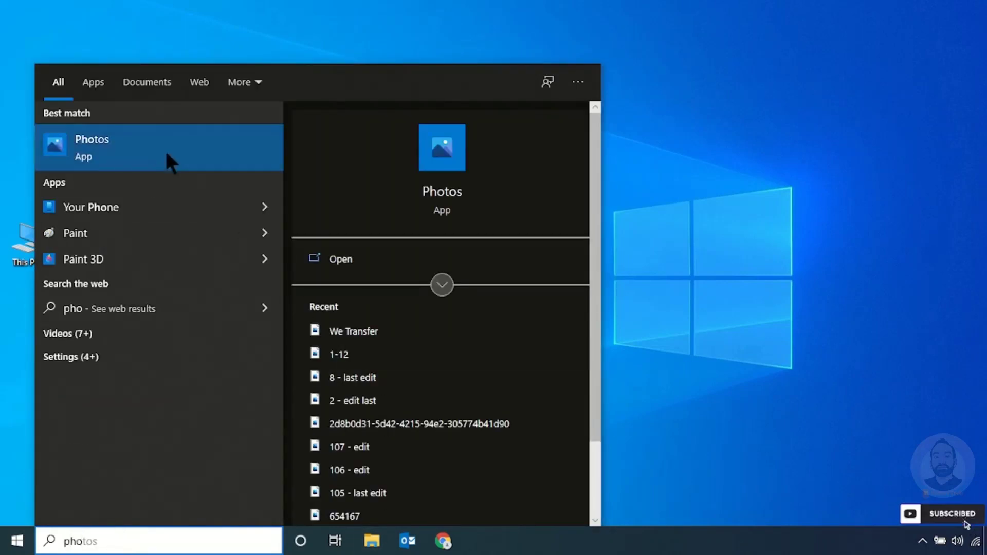
{"action": "left_click", "coordinate": [148, 151]}
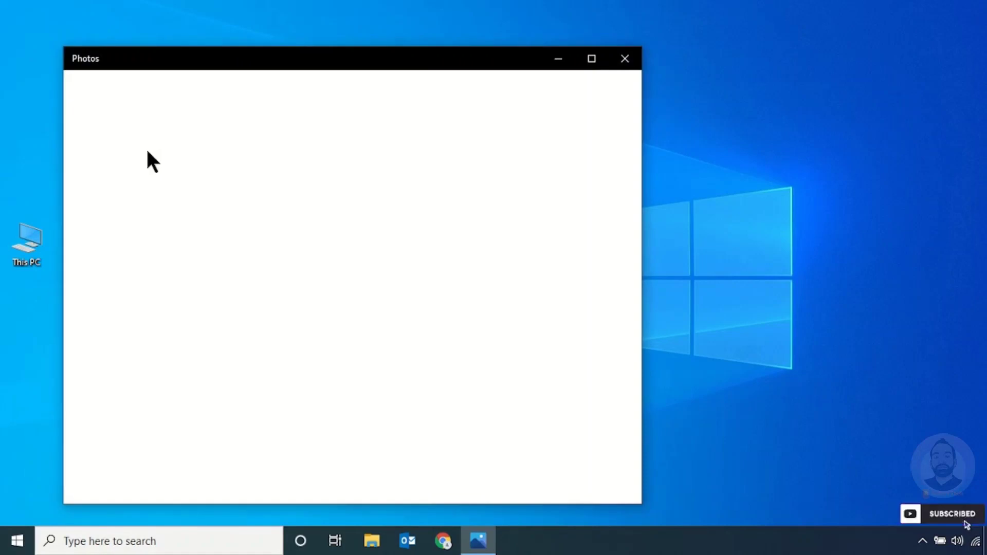